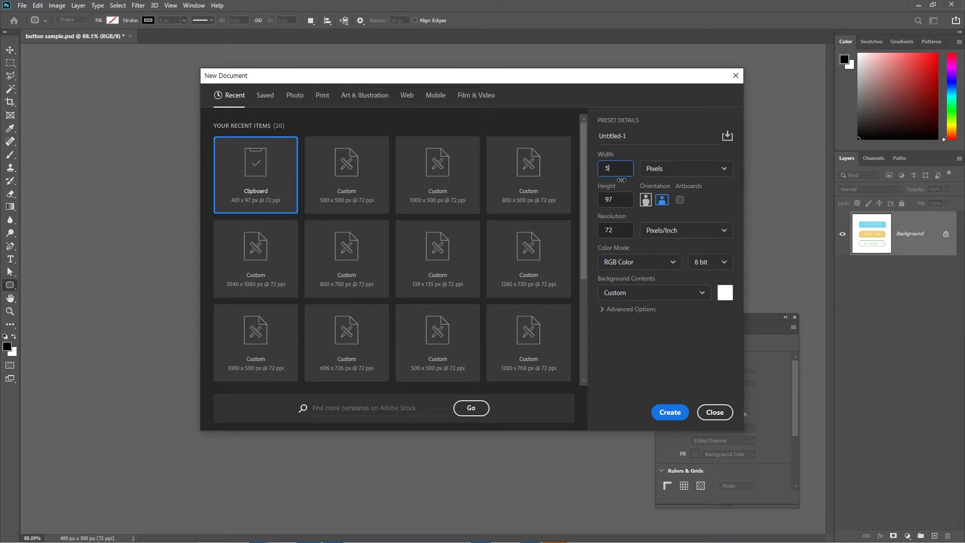
Create a new document 500 pixels wide and 500 pixels high at 72 pixels/inch.
left_click(605, 200)
type("500")
left_click(666, 412)
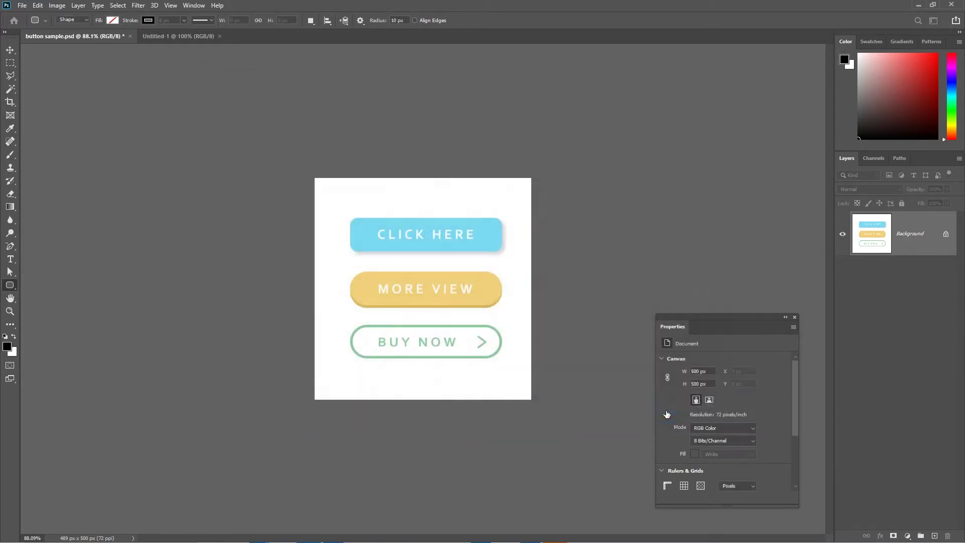
Tile the sample and the new document vertically side by side, and close the Properties panel covering the canvas.
left_click(195, 6)
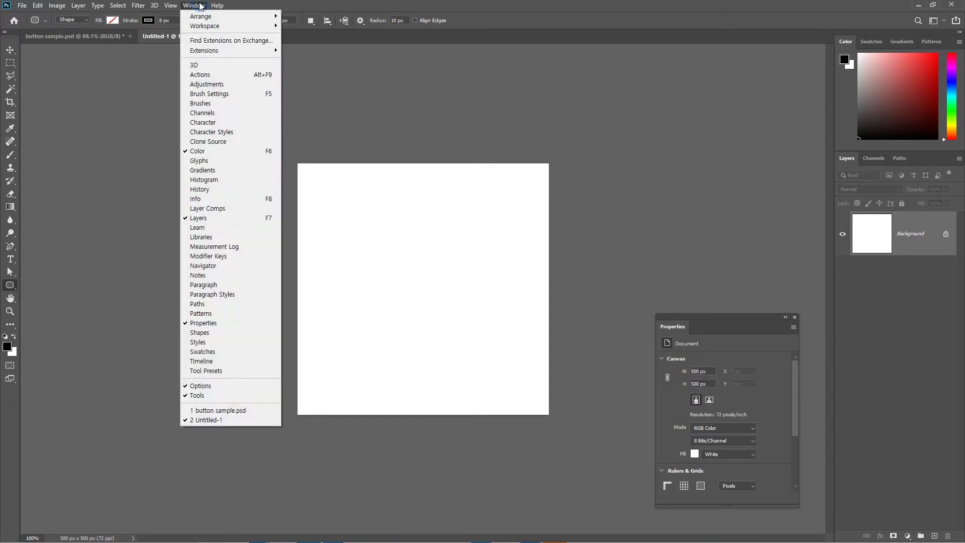
mouse_move(207, 16)
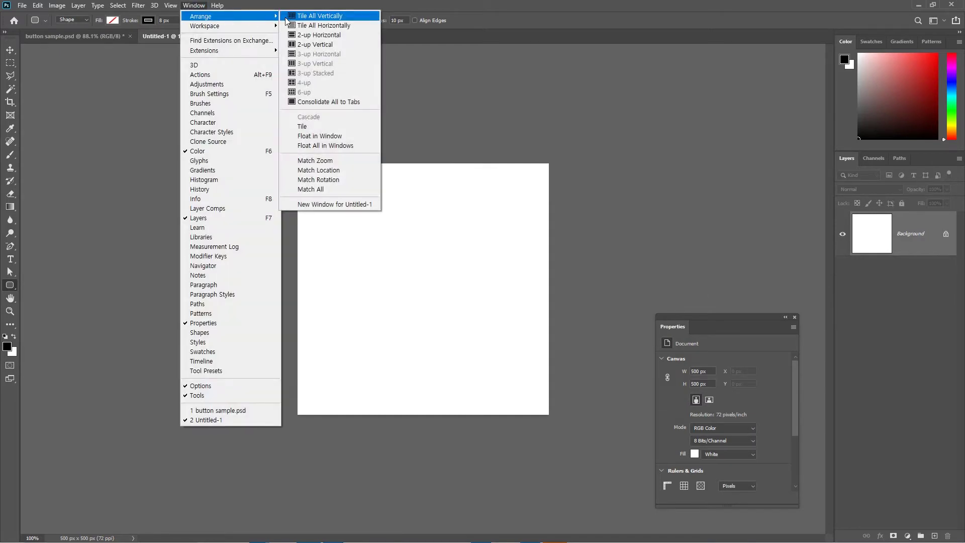
left_click(292, 17)
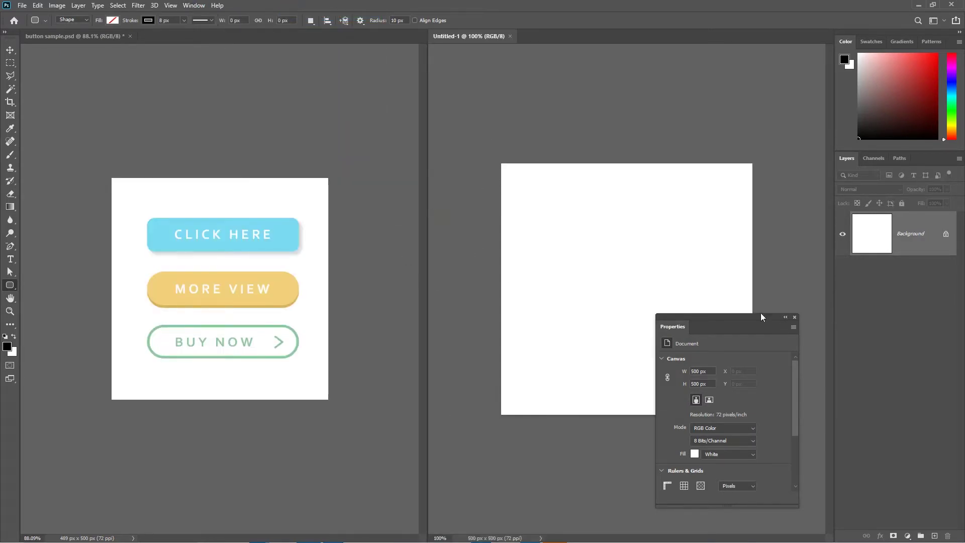
left_click(795, 317)
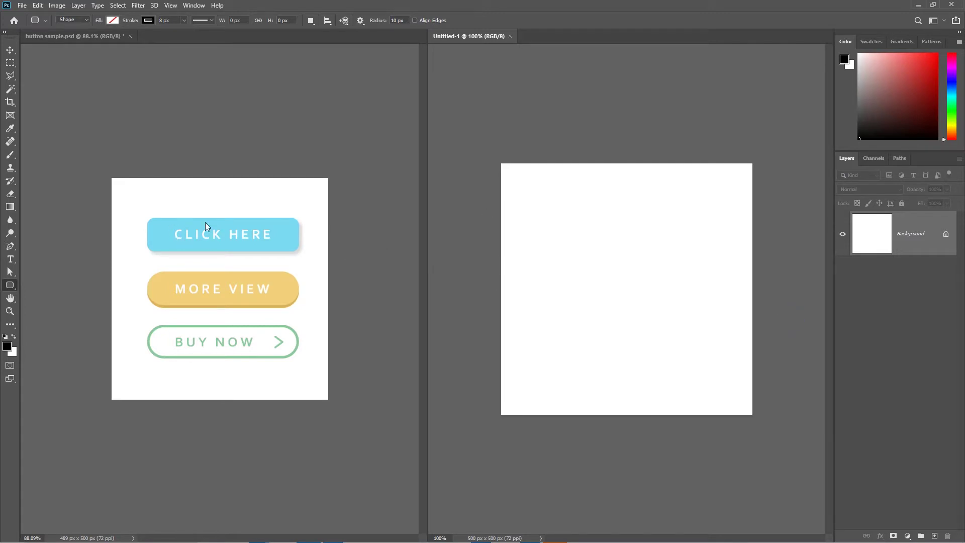
Set the Rounded Rectangle tool's fill to the light blue #7bdaf2 sampled from the CLICK HERE button.
right_click(8, 286)
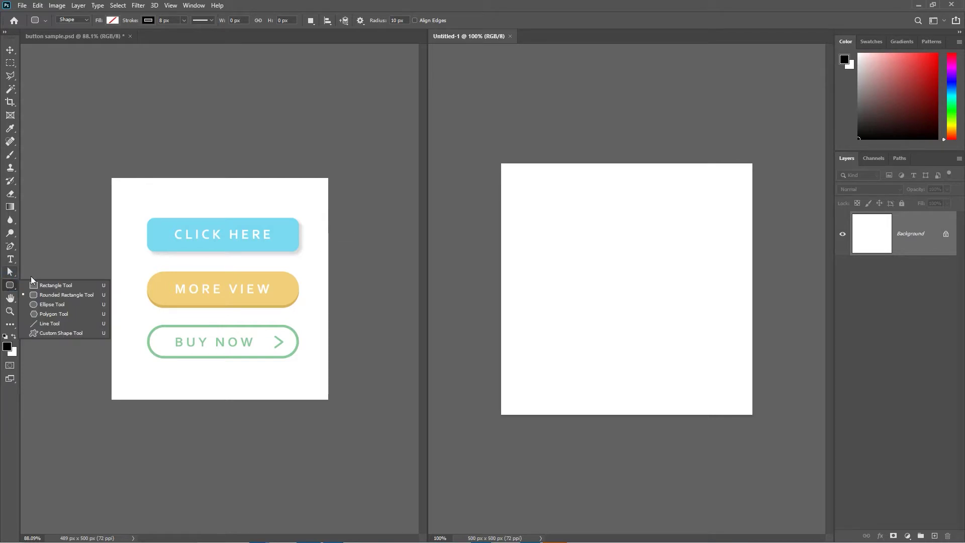
left_click(47, 297)
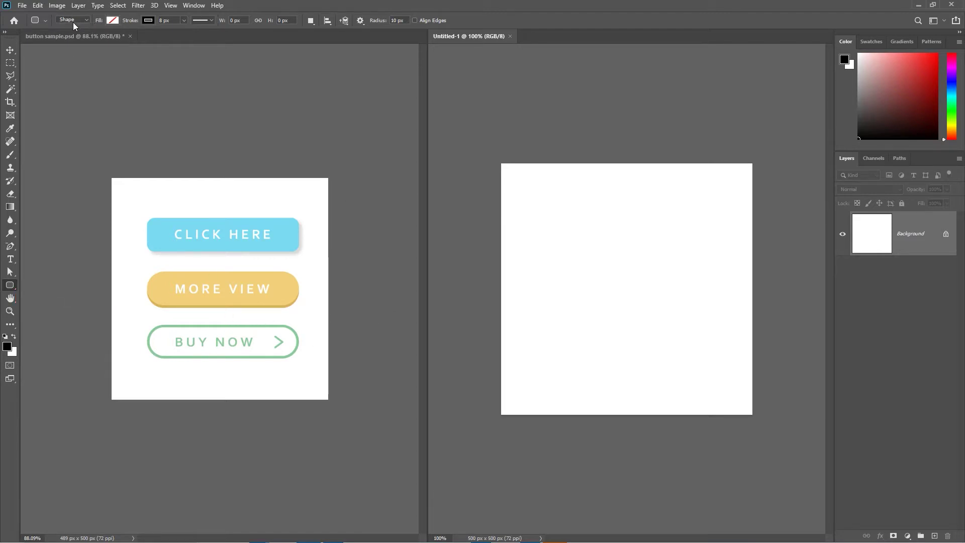
left_click(112, 20)
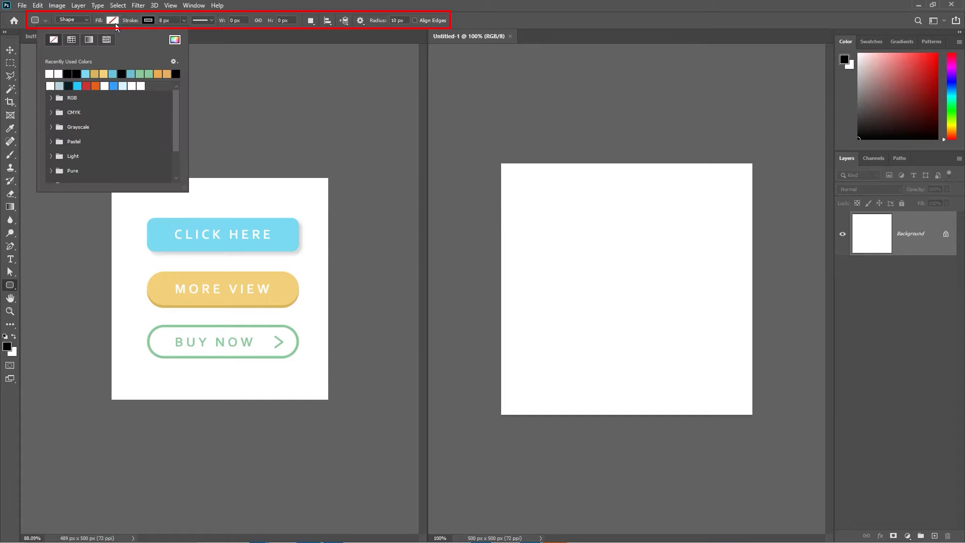
left_click(175, 39)
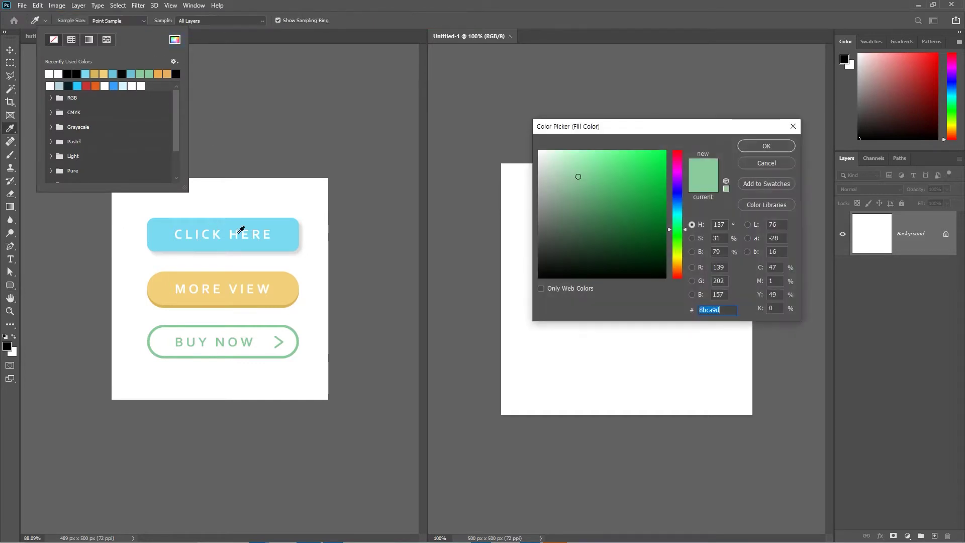
left_click(163, 226)
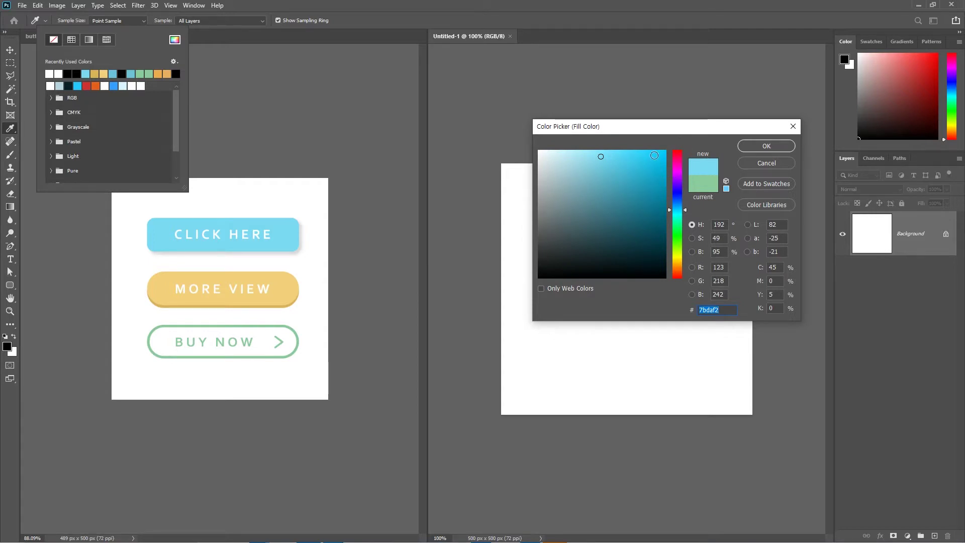
left_click(750, 147)
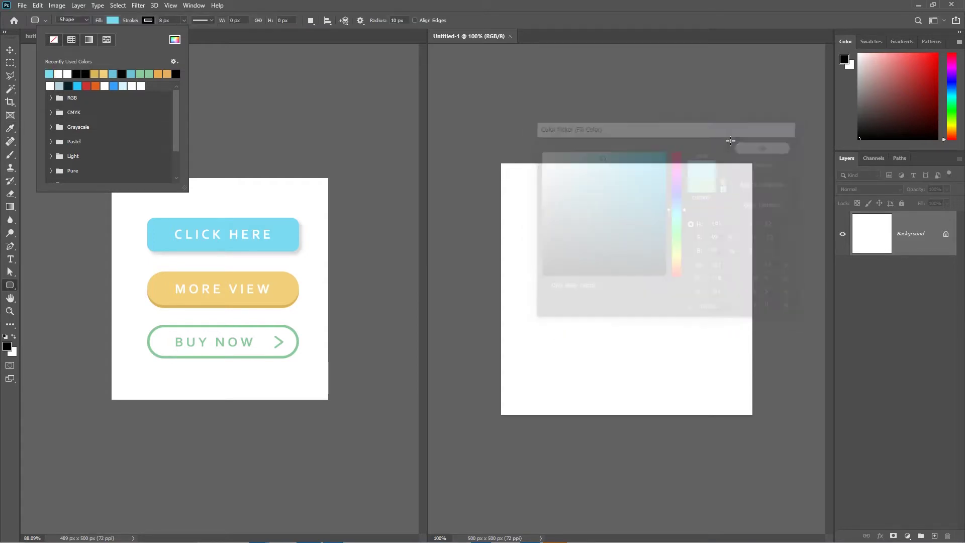
Draw a rounded rectangle about 331 × 71 px near the top of the blank canvas, with no stroke and a 10 px radius.
left_click(148, 20)
left_click(148, 20)
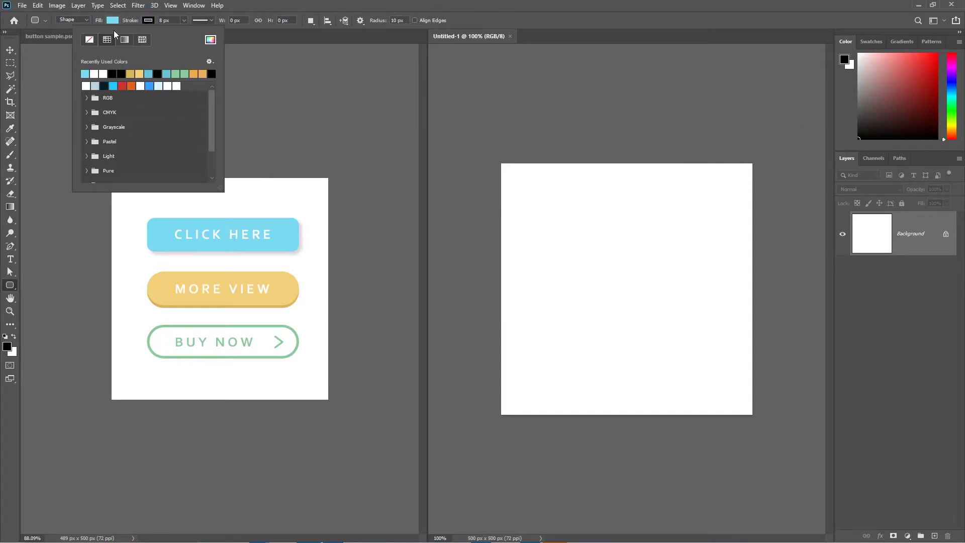
left_click(89, 39)
left_click(156, 23)
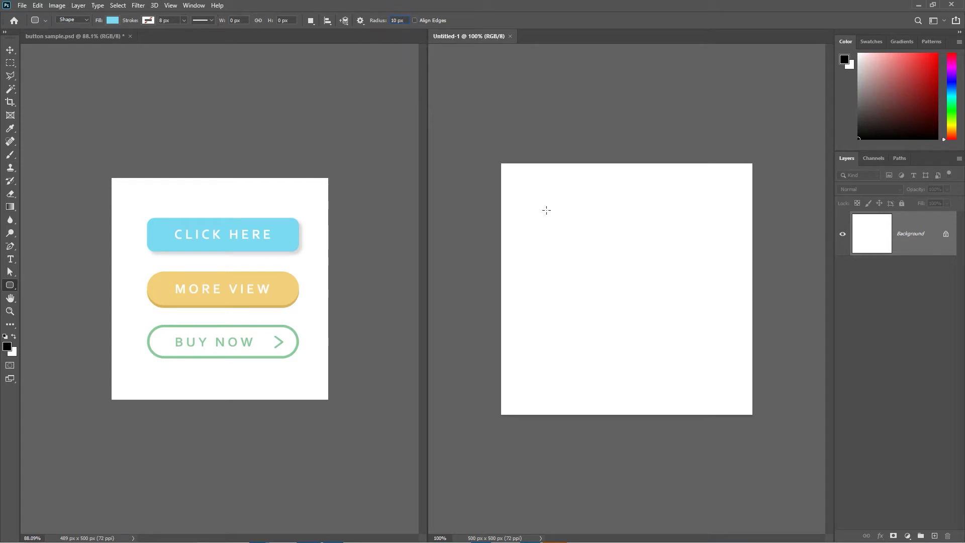
left_click_drag(545, 202, 712, 239)
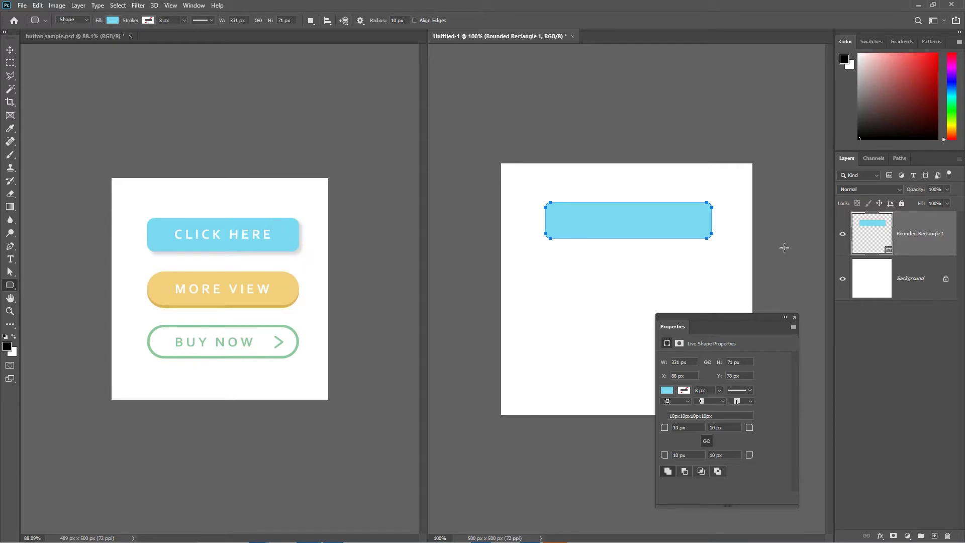
Rename the rounded rectangle's layer as button01.
left_click(938, 227)
double_click(919, 237)
type("button01")
key("Return")
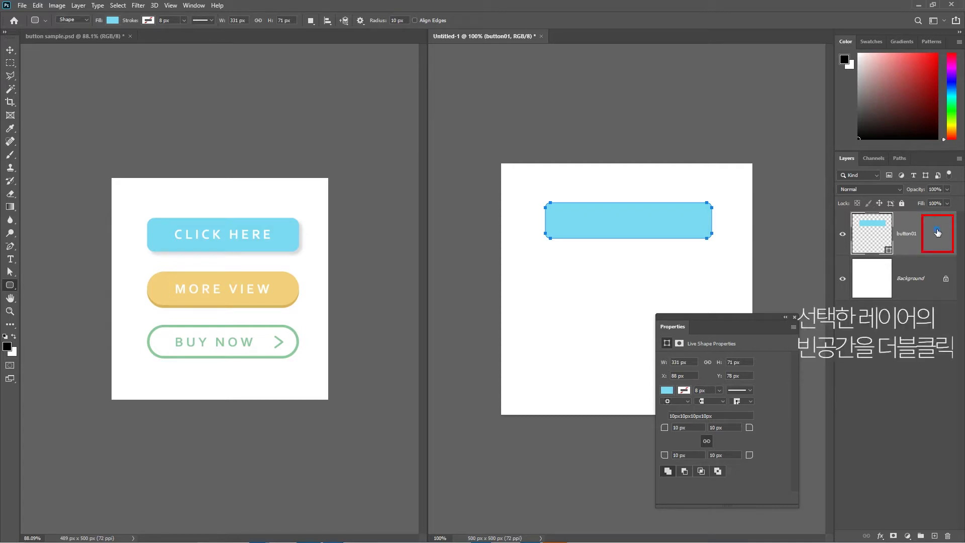
Add a drop shadow to button01, cast toward the lower right at 135°, with a 14 px distance and 8 px size.
double_click(936, 235)
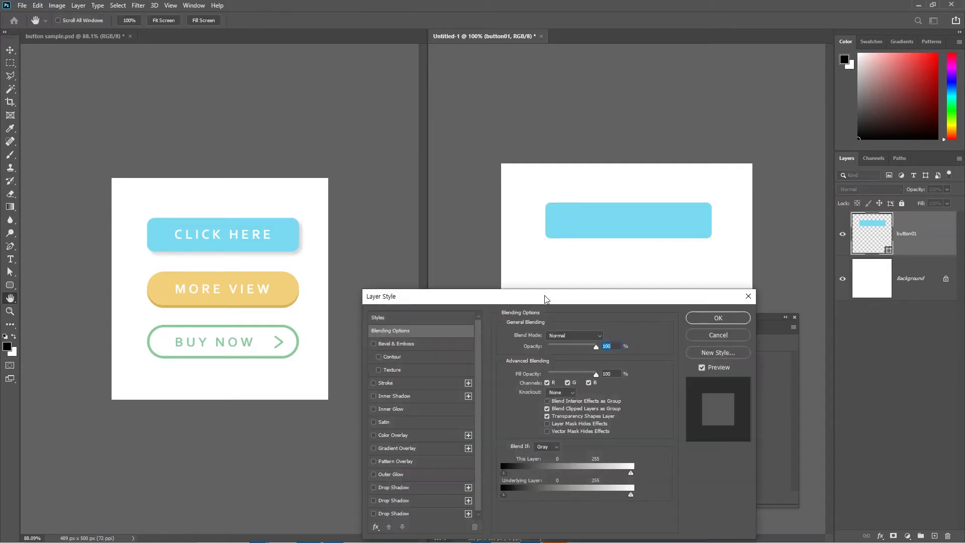
left_click_drag(547, 299, 573, 199)
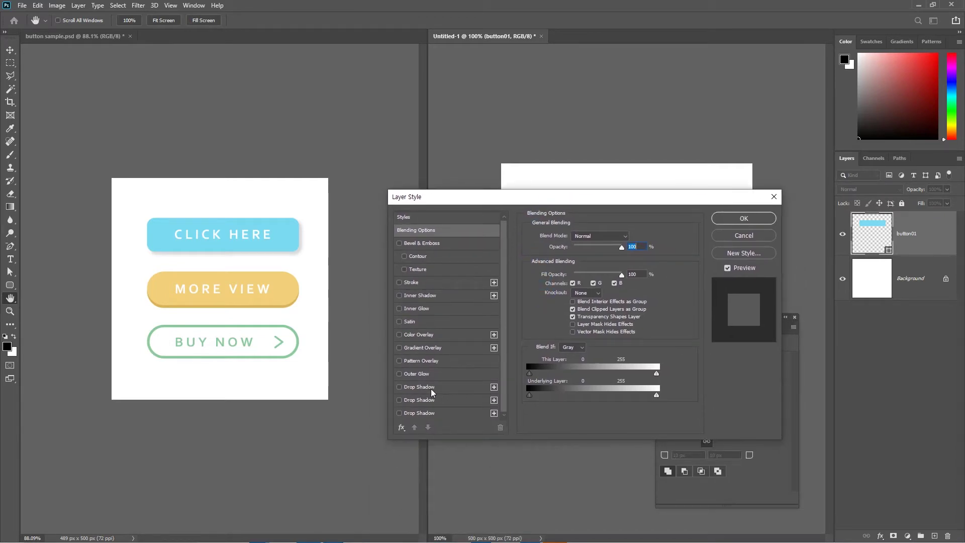
left_click(430, 388)
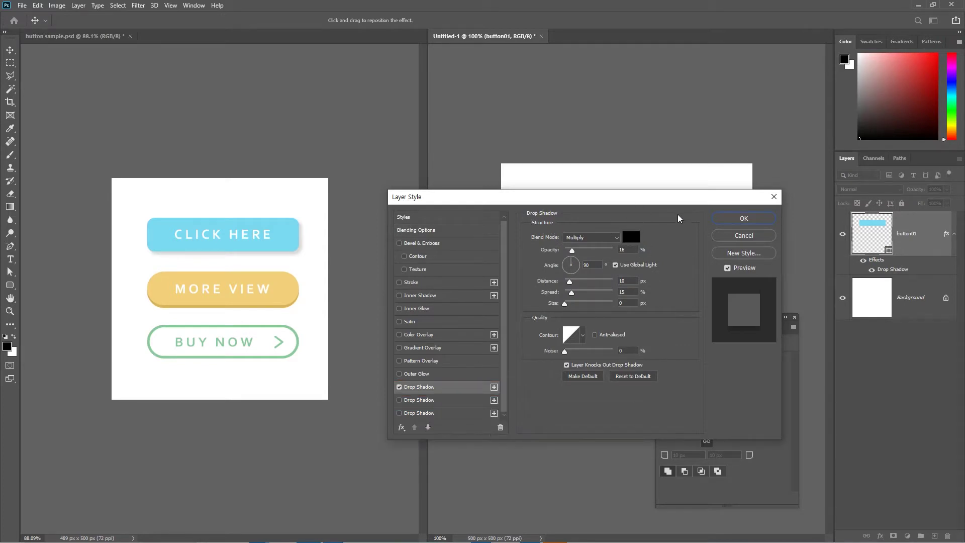
left_click_drag(636, 204, 385, 146)
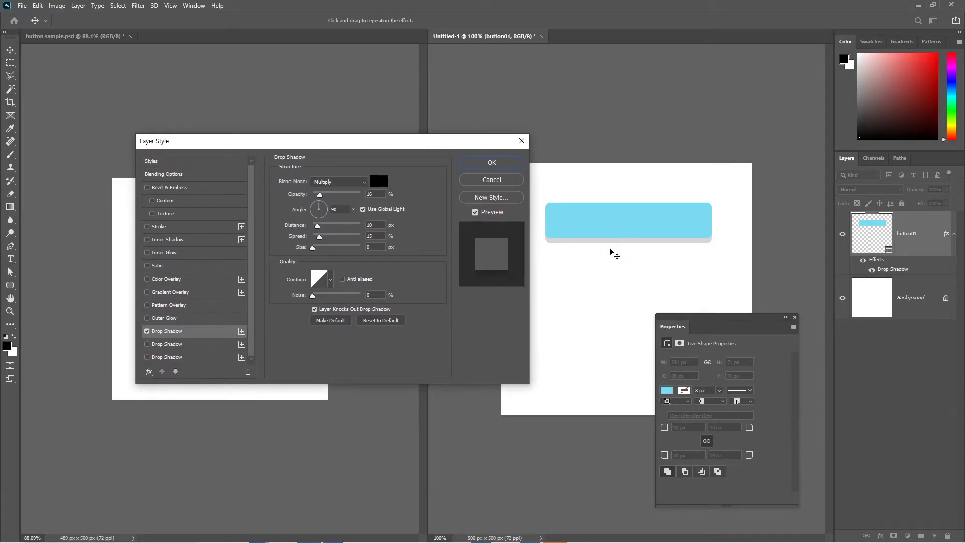
left_click_drag(483, 147, 755, 287)
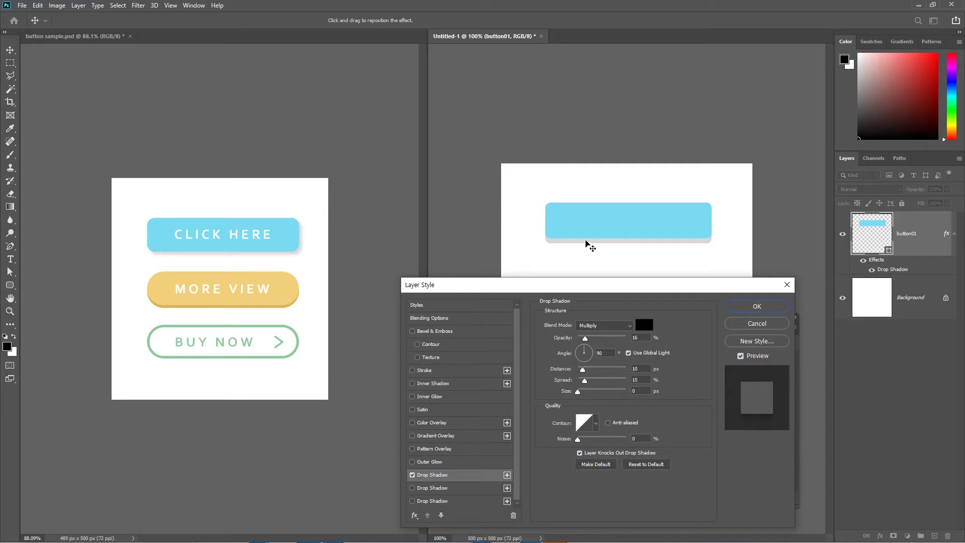
left_click(580, 243)
left_click_drag(581, 243, 589, 243)
left_click_drag(579, 397, 583, 396)
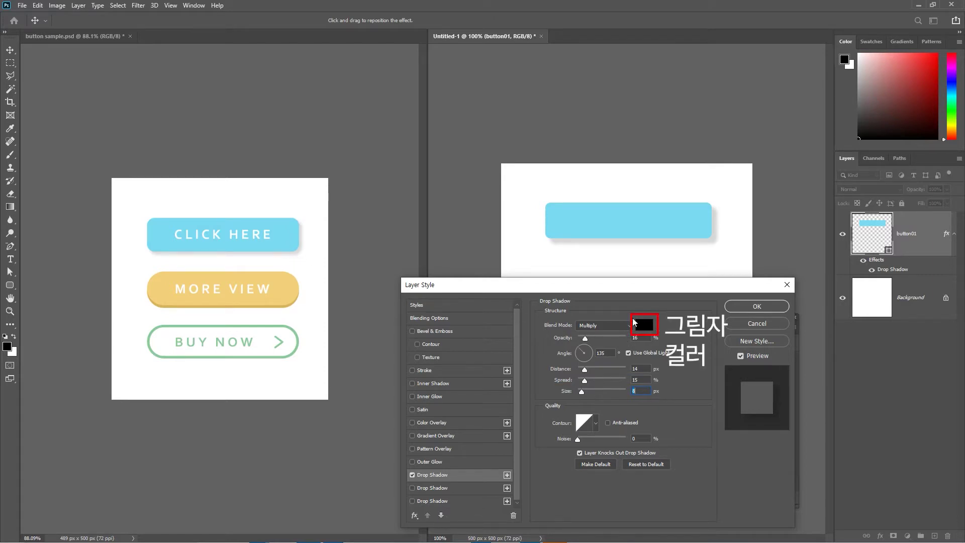
Keep black as the drop shadow colour and set its opacity to 18%.
left_click(654, 329)
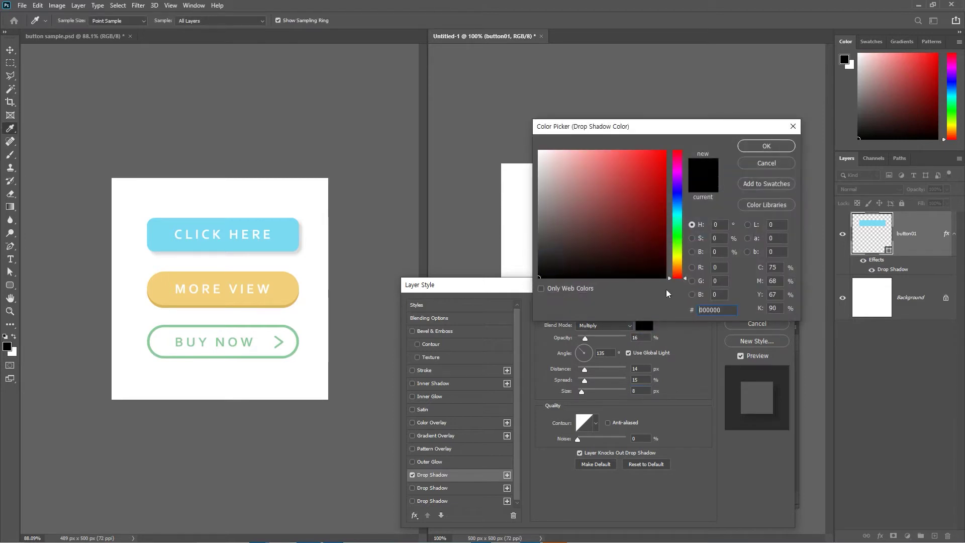
left_click(762, 145)
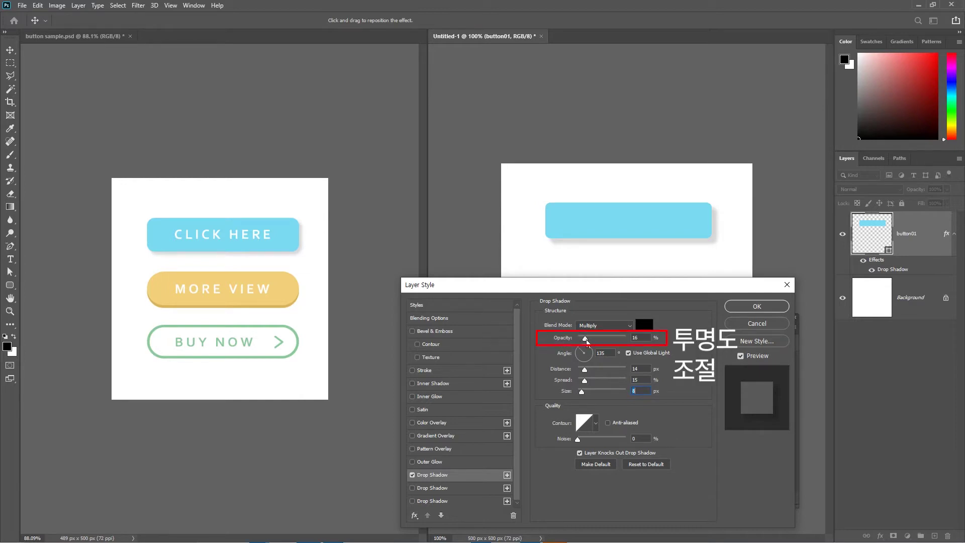
mouse_move(586, 338)
left_mouse_down()
mouse_move(619, 340)
mouse_move(588, 340)
left_mouse_up()
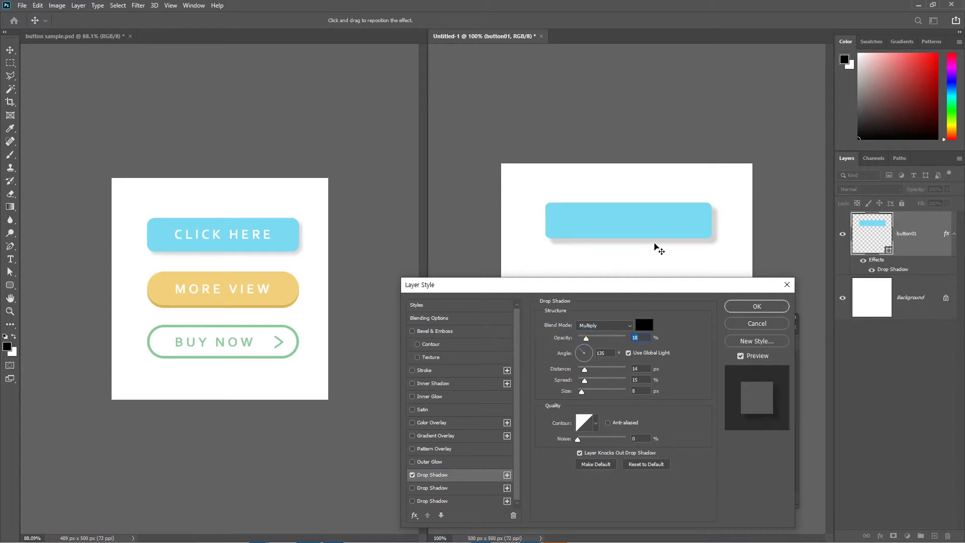
Pull the shadow closer to the button with a distance of about 11 px and an angle of about 134°, and apply the style.
left_click_drag(654, 246, 654, 245)
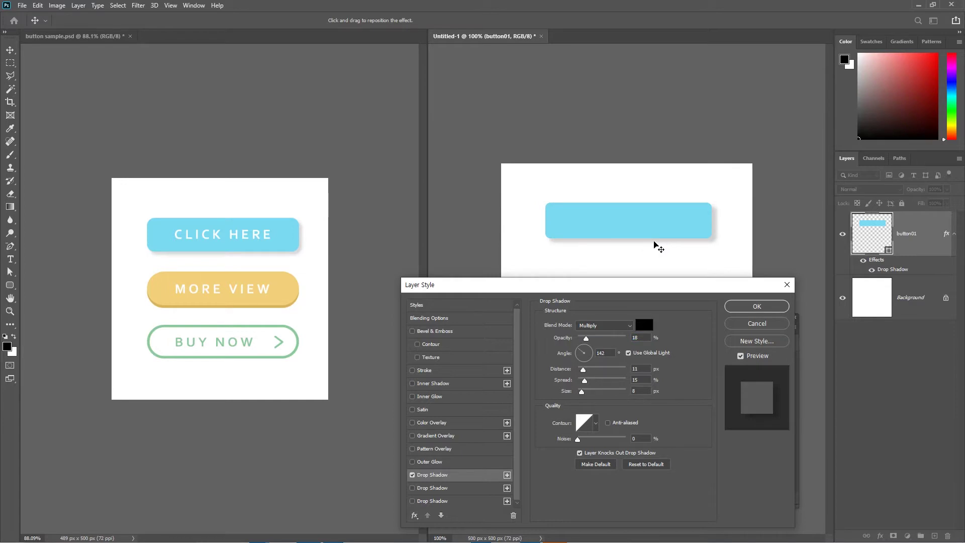
left_click(584, 348)
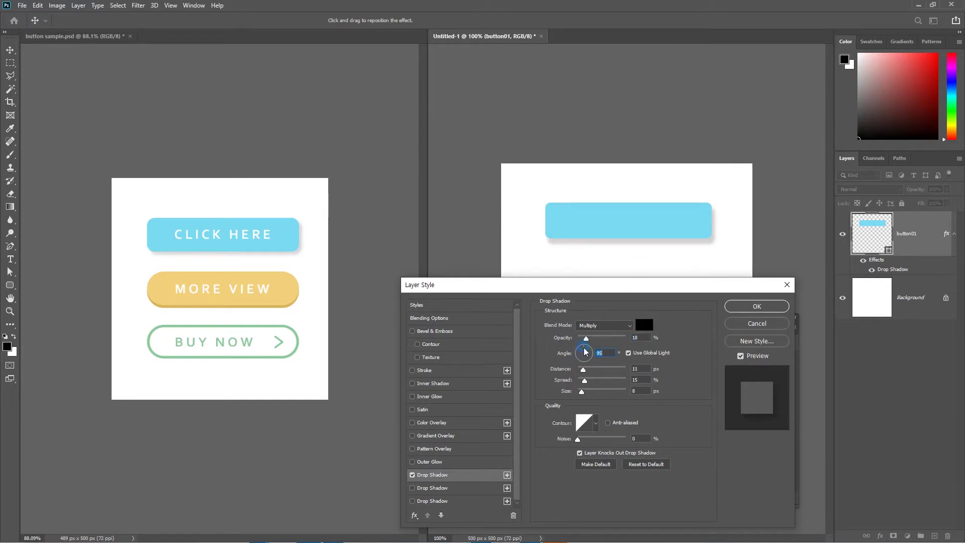
left_click(580, 349)
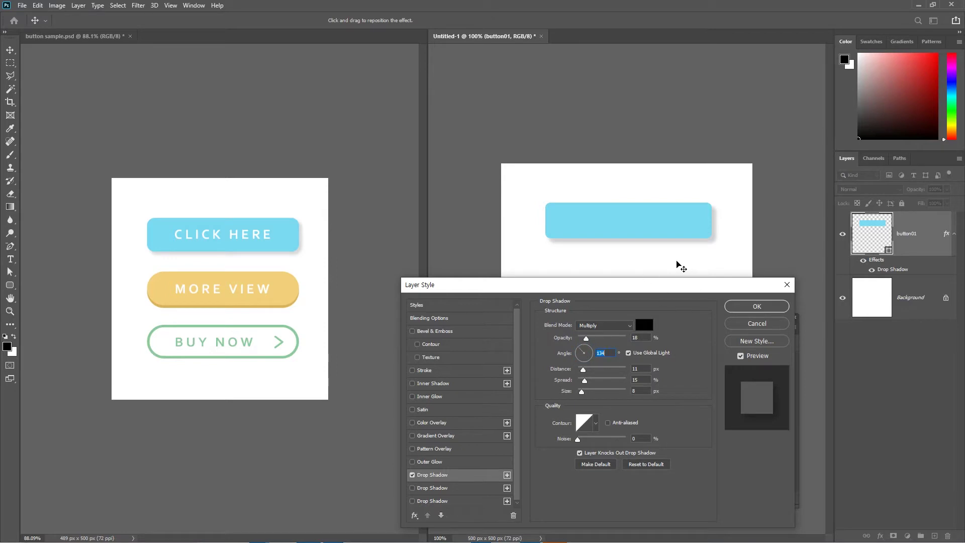
left_click_drag(646, 244, 648, 242)
left_click(652, 246)
left_click(766, 309)
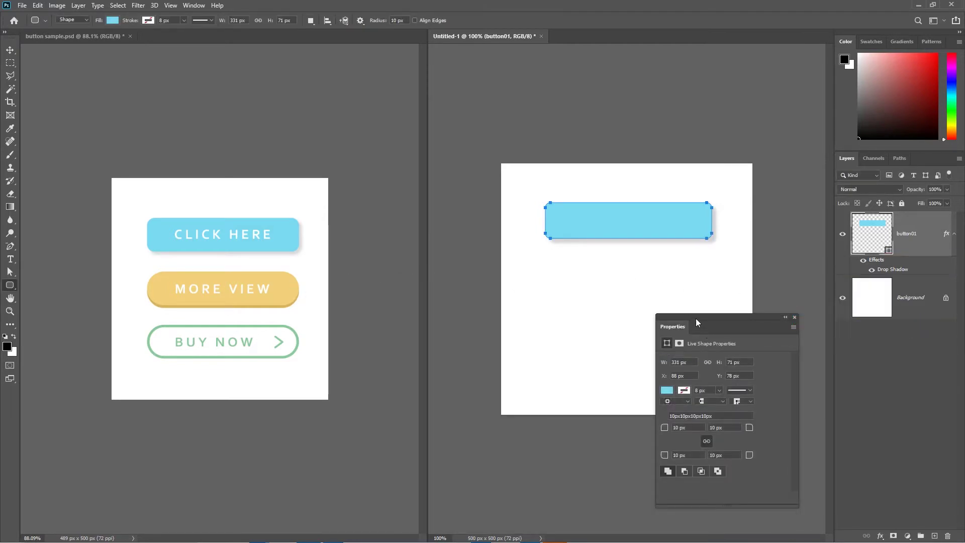
Reposition the Properties panel away from the drawing area and deselect the button01 layer with the Rounded Rectangle tool active.
left_click_drag(695, 318, 809, 343)
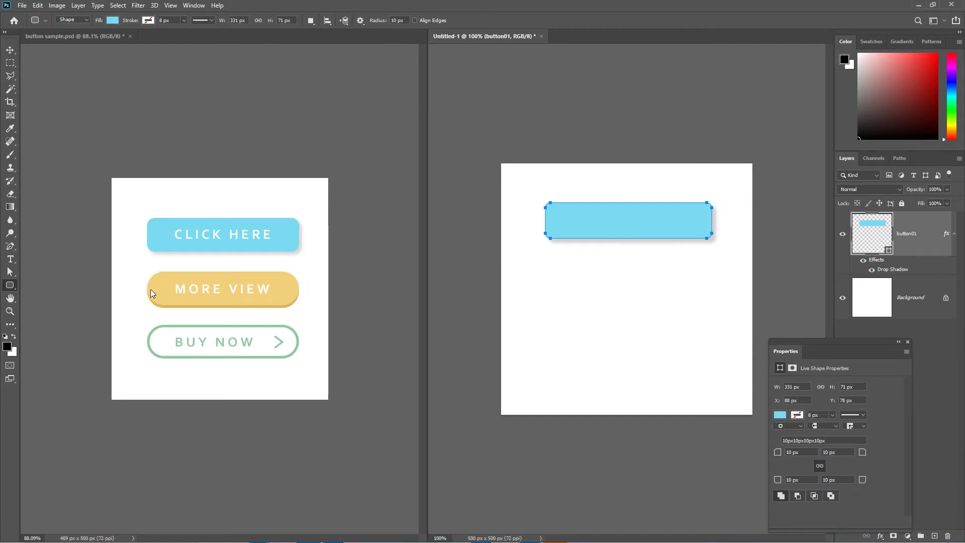
left_click(15, 285)
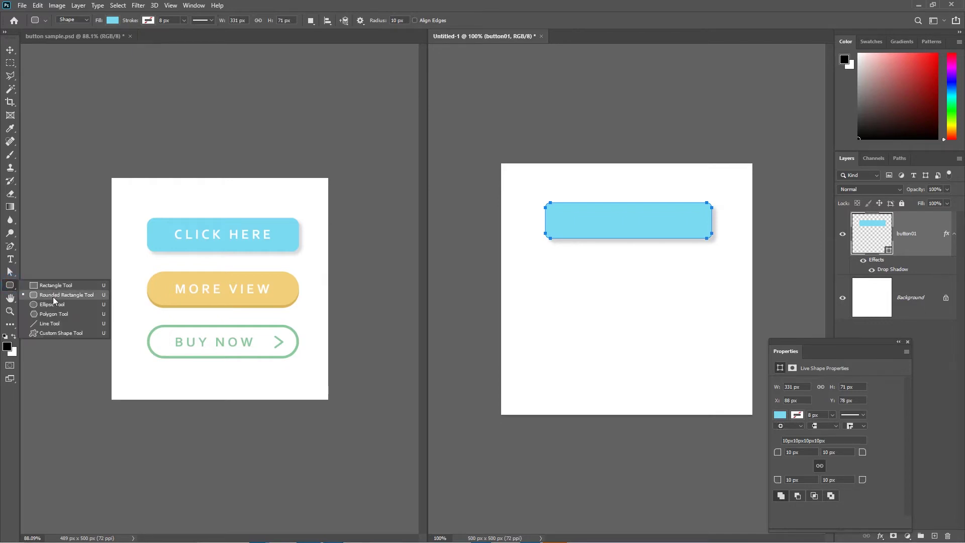
left_click(62, 295)
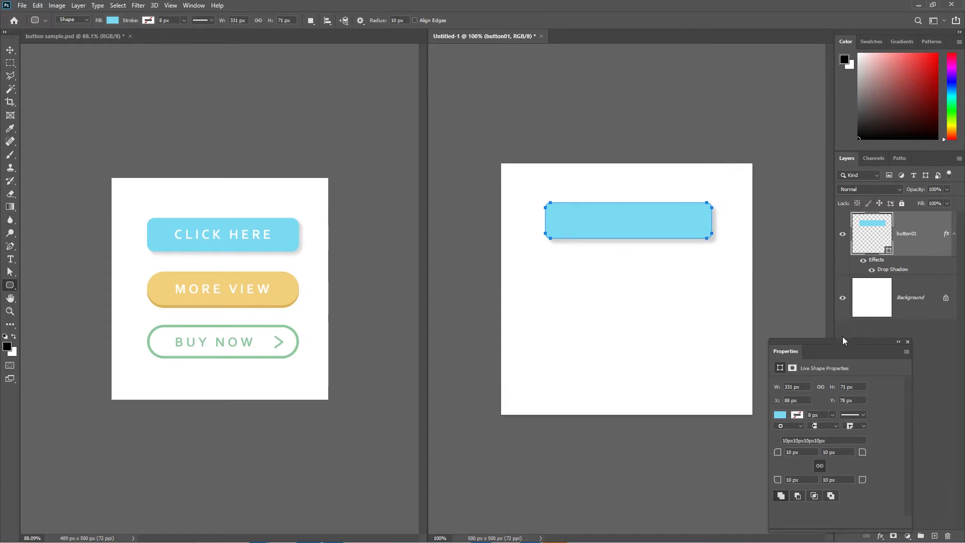
left_click_drag(843, 337, 806, 332)
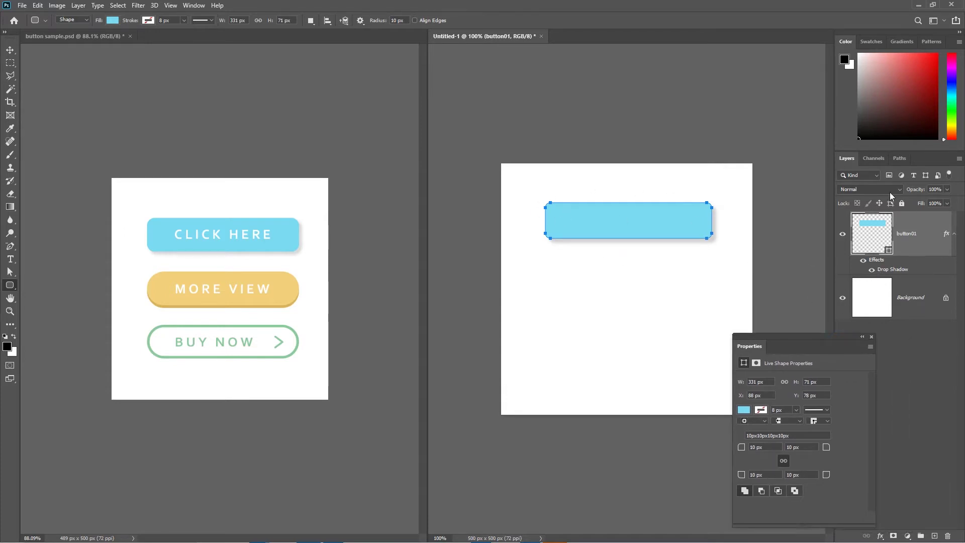
left_click(913, 384)
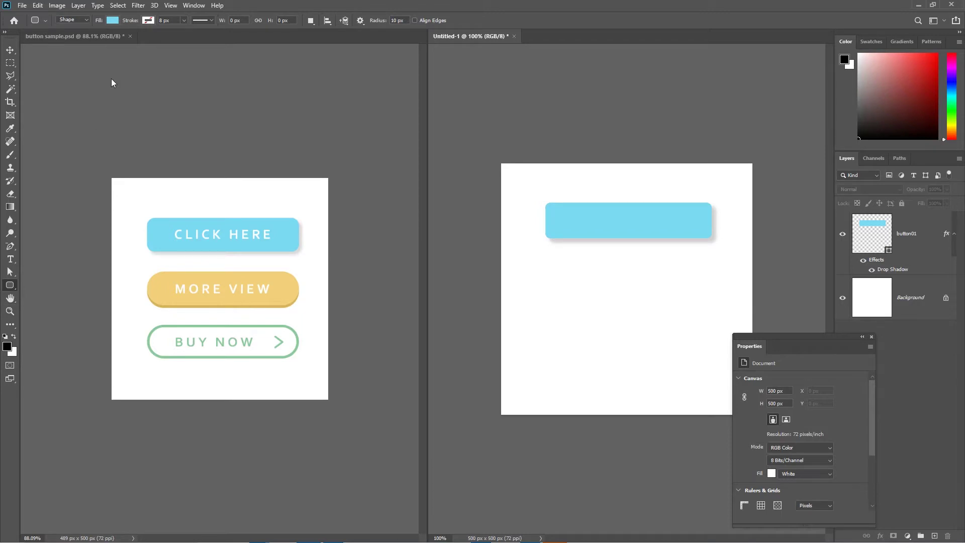
Draw a rounded rectangle about 328 × 73 px below the blue button, filled with the yellow sampled from the MORE VIEW button.
left_click(112, 20)
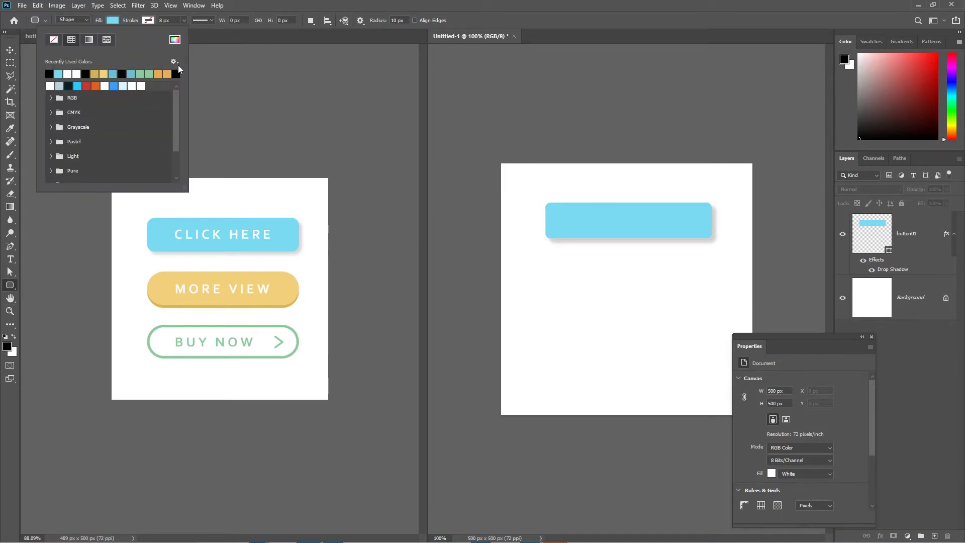
left_click(175, 40)
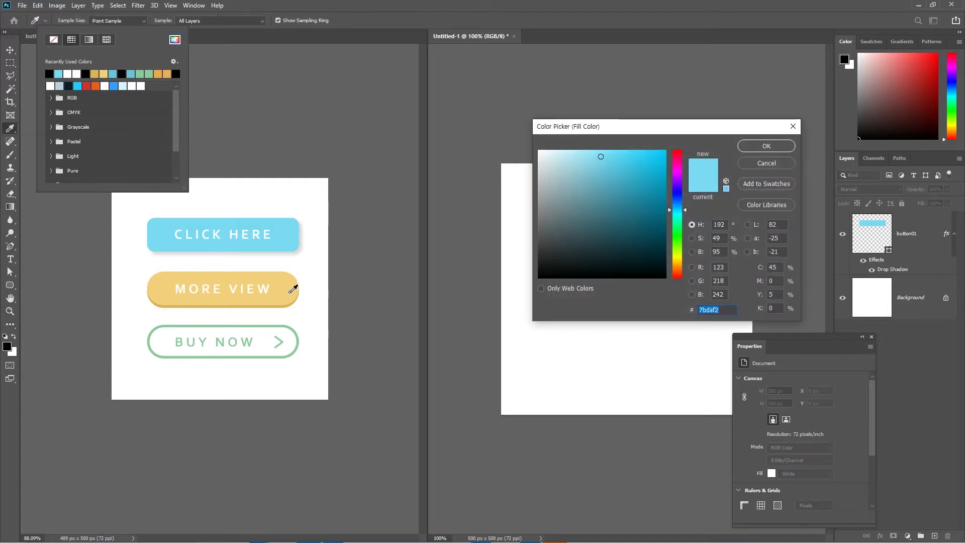
left_click(291, 286)
left_click(766, 146)
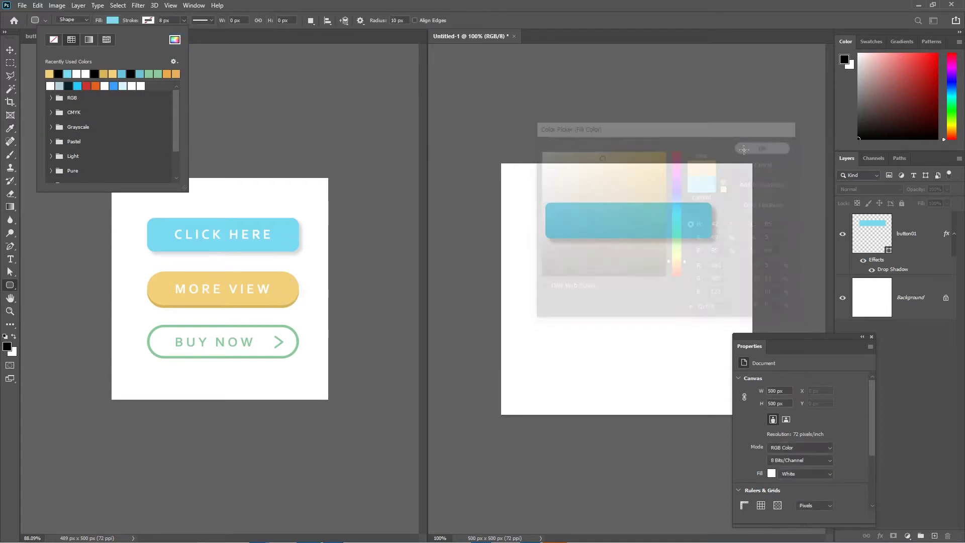
left_click(144, 19)
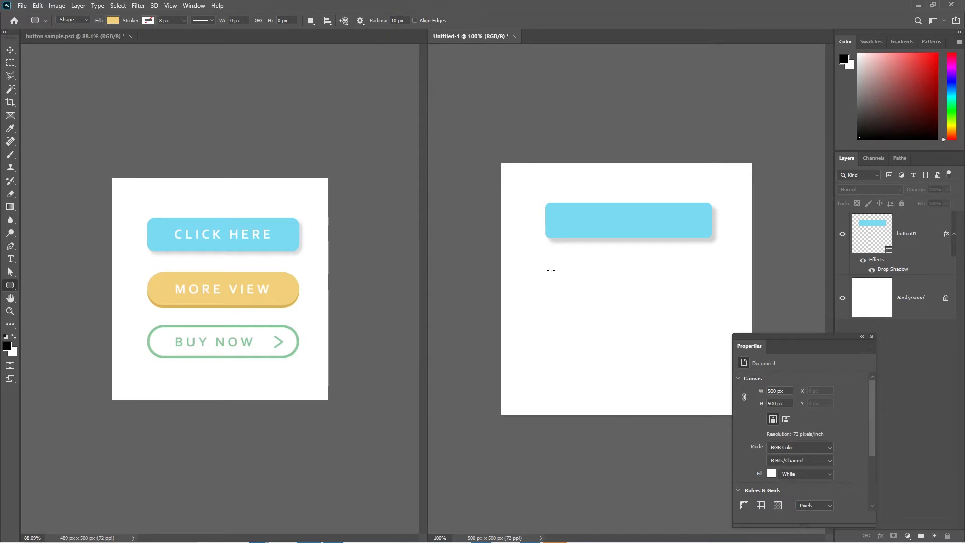
left_click_drag(548, 270, 713, 305)
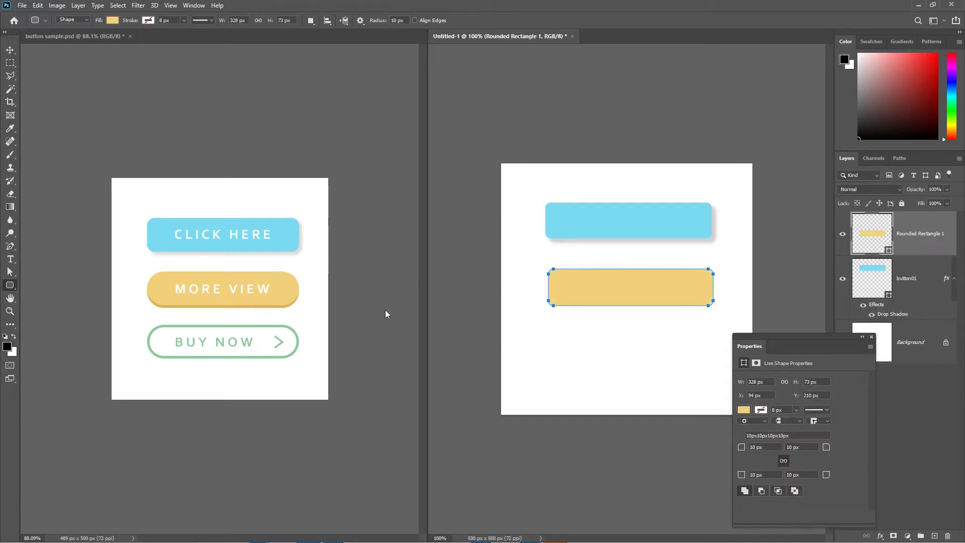
Round all four corners of the yellow rectangle to a 36.5 px radius, making it a pill shape.
left_click_drag(767, 335, 773, 257)
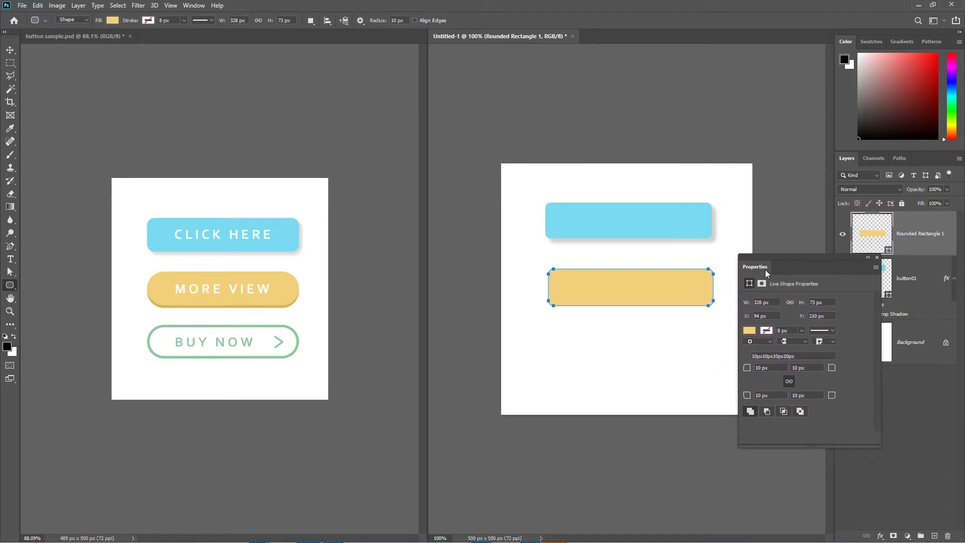
left_click_drag(778, 261, 775, 260)
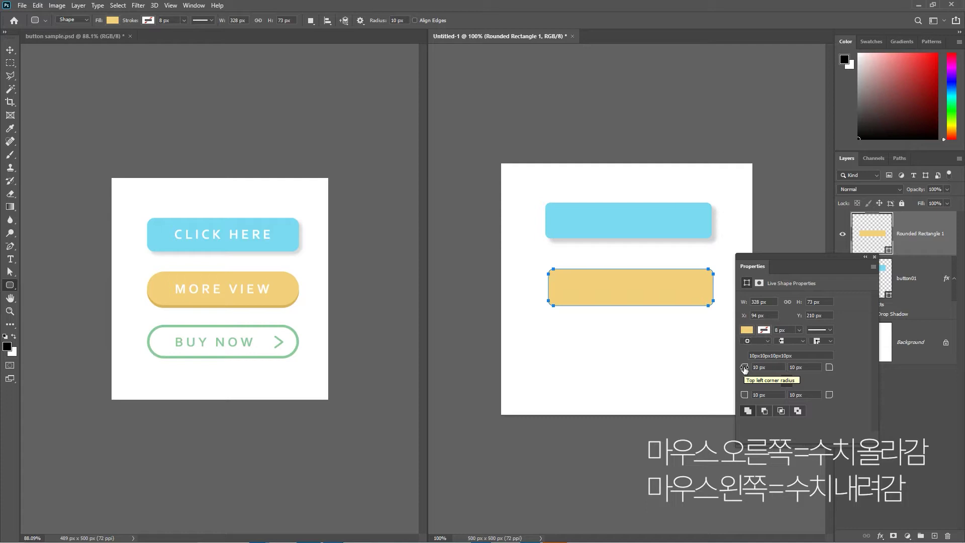
mouse_move(745, 368)
left_mouse_down()
mouse_move(754, 368)
mouse_move(732, 368)
mouse_move(761, 368)
mouse_move(724, 368)
mouse_move(767, 369)
left_mouse_up()
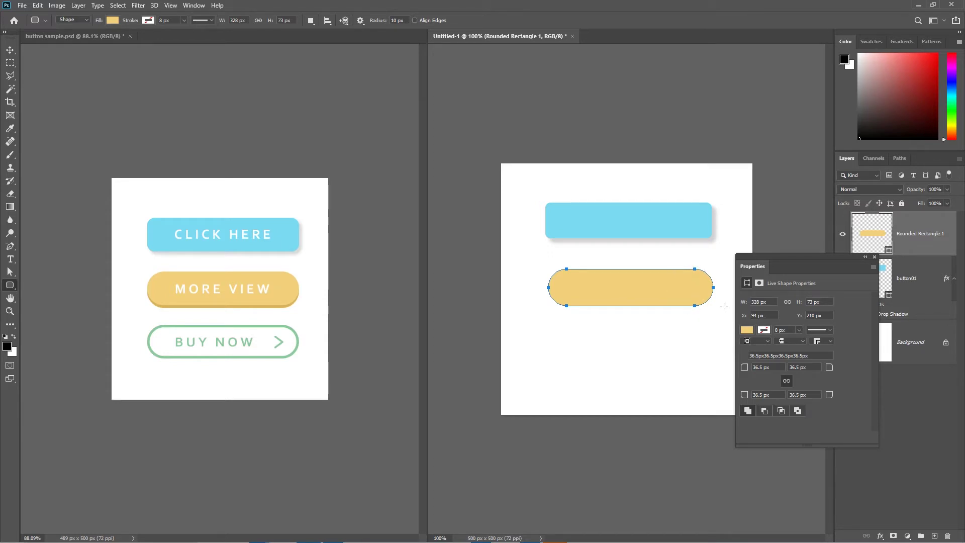
Move the Properties panel off the layer list and rename the yellow shape's layer to button02.
left_click_drag(788, 258, 766, 289)
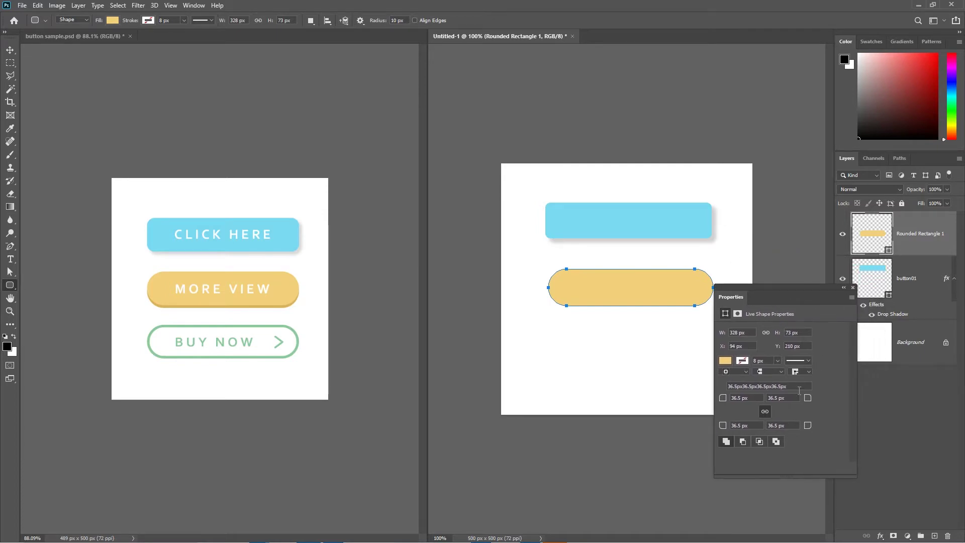
left_click_drag(801, 290, 754, 353)
double_click(920, 234)
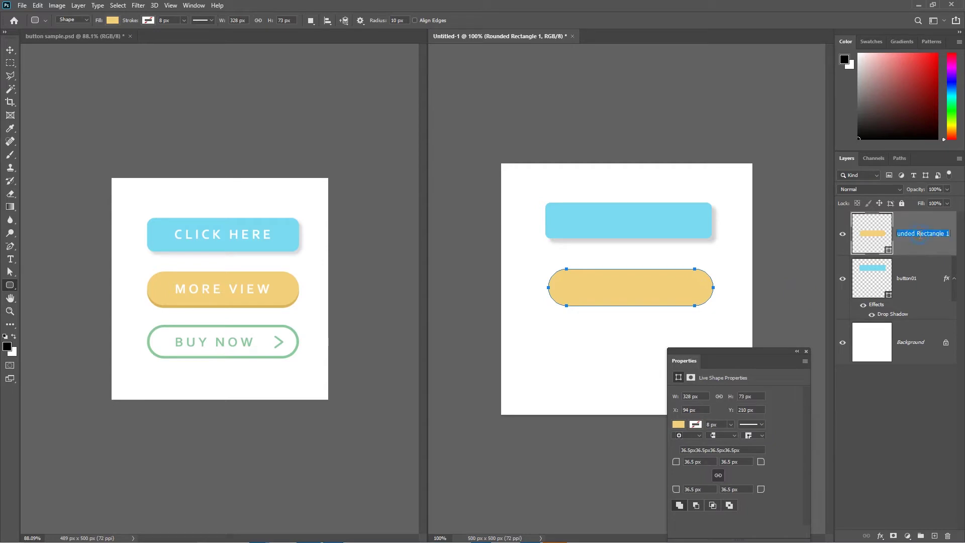
type("button02")
key("Return")
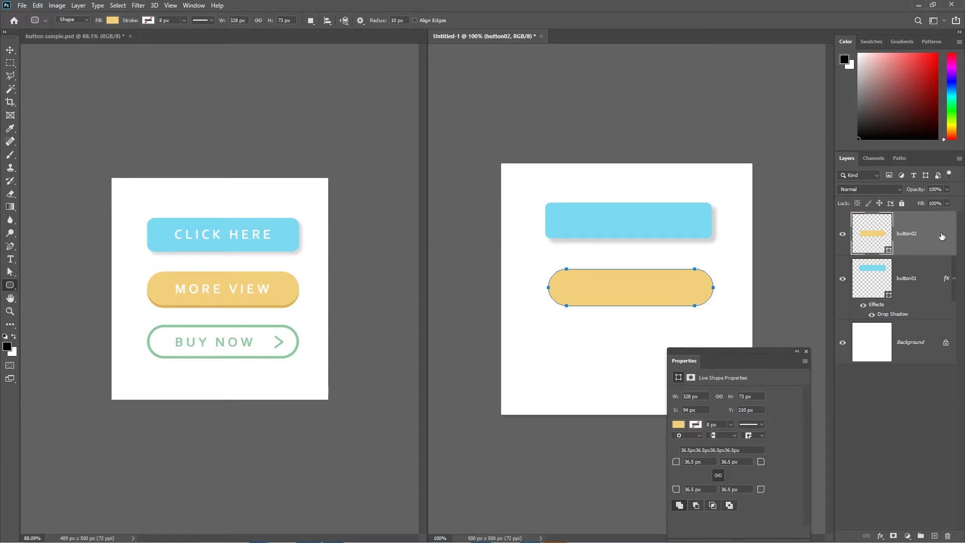
double_click(951, 247)
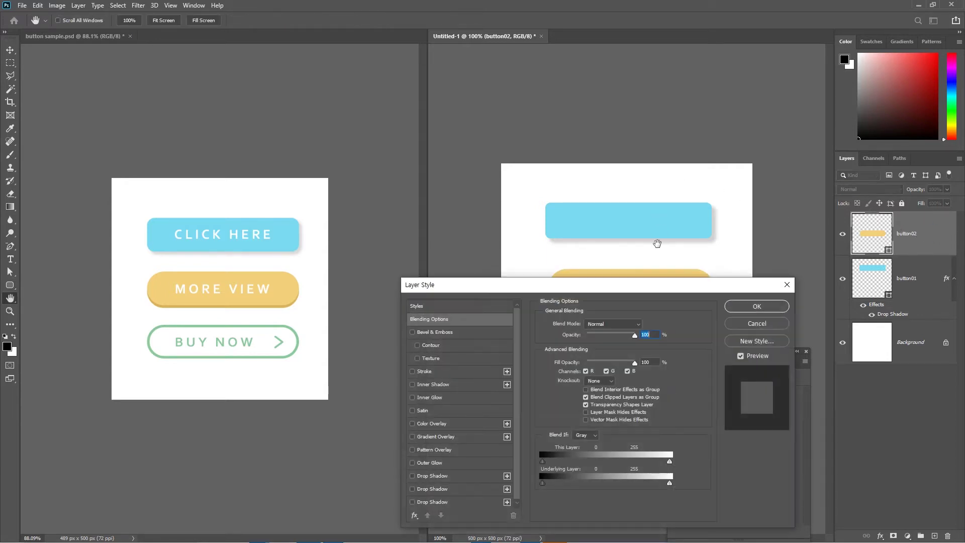
left_click_drag(657, 288, 761, 336)
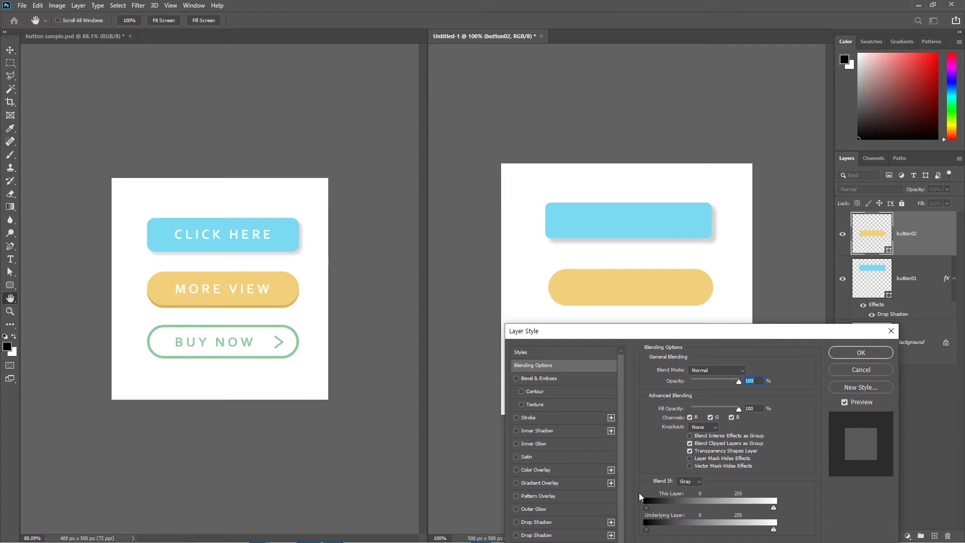
left_click(538, 526)
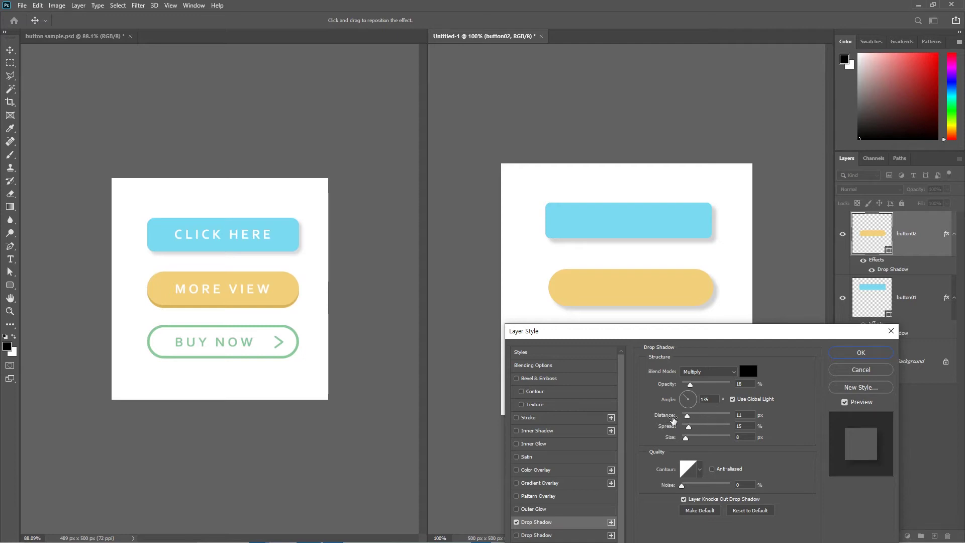
mouse_move(669, 294)
left_mouse_down()
mouse_move(691, 294)
mouse_move(664, 302)
left_mouse_up()
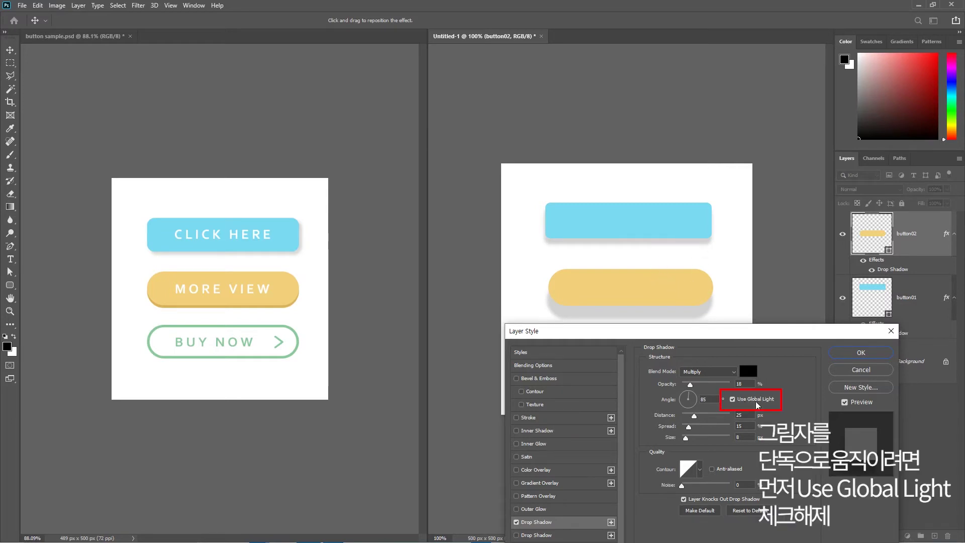
left_click(734, 400)
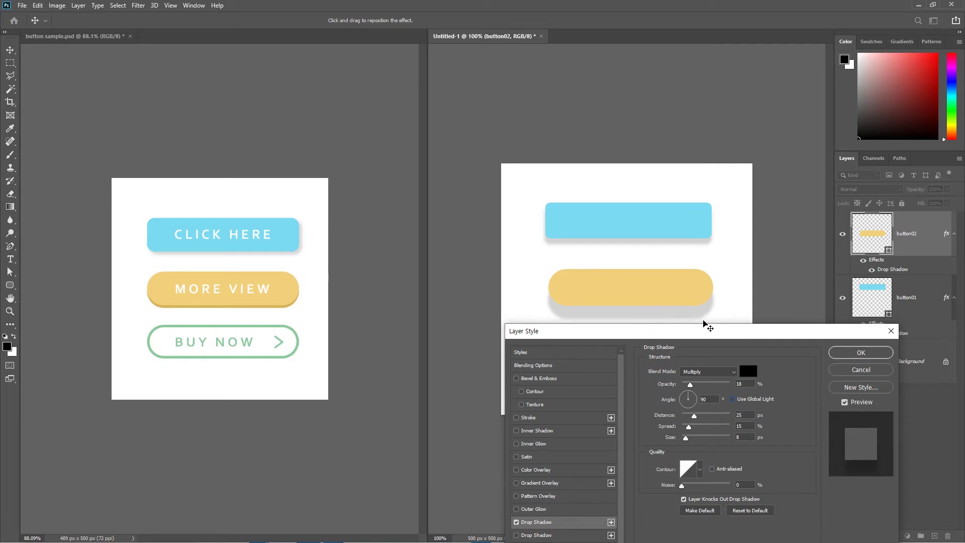
left_click(854, 371)
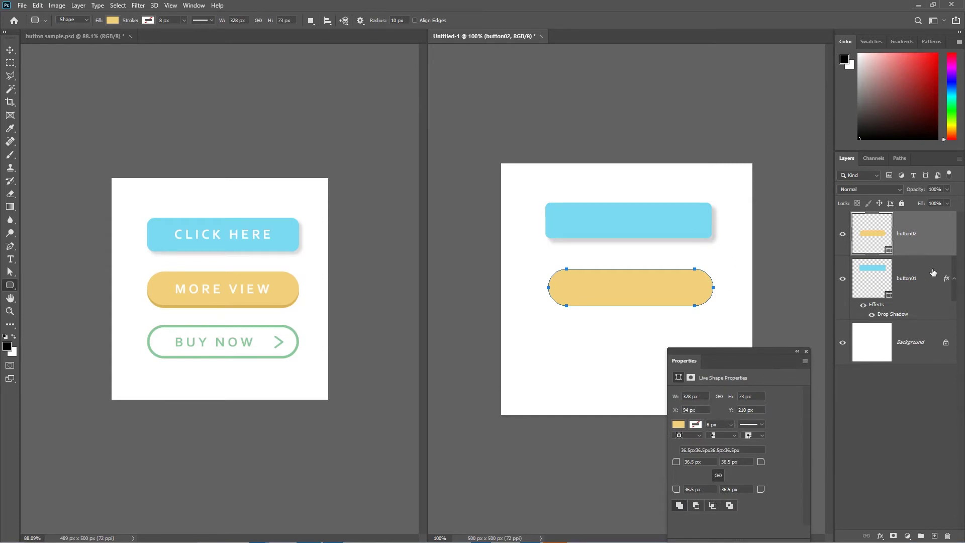
Add a drop shadow to button02 with Use Global Light off, a 90° angle and a distance of about 16 px.
double_click(935, 239)
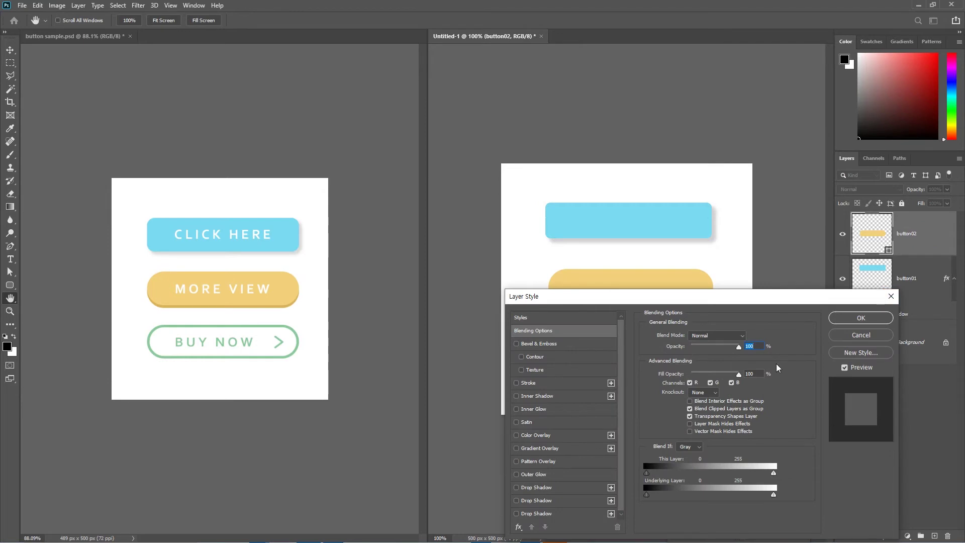
left_click(544, 491)
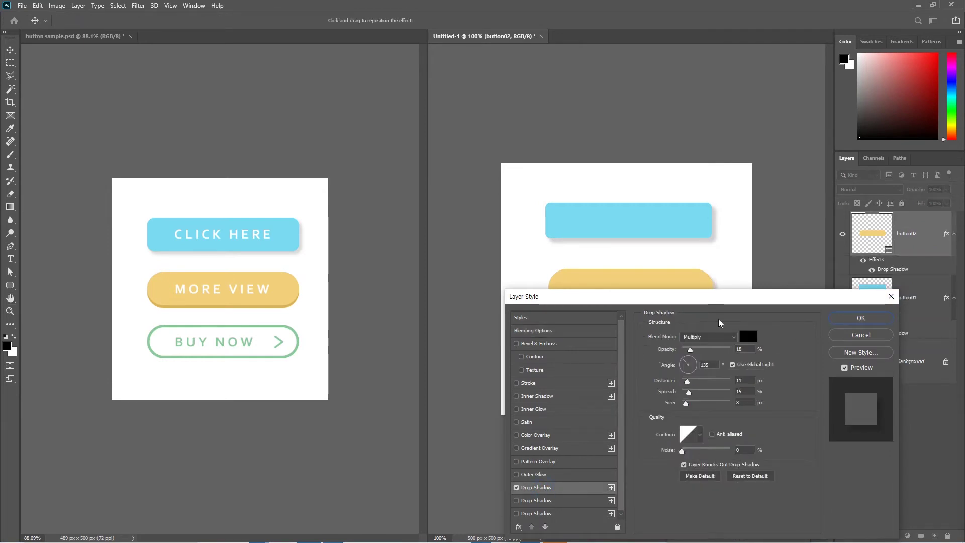
left_click_drag(724, 304, 698, 363)
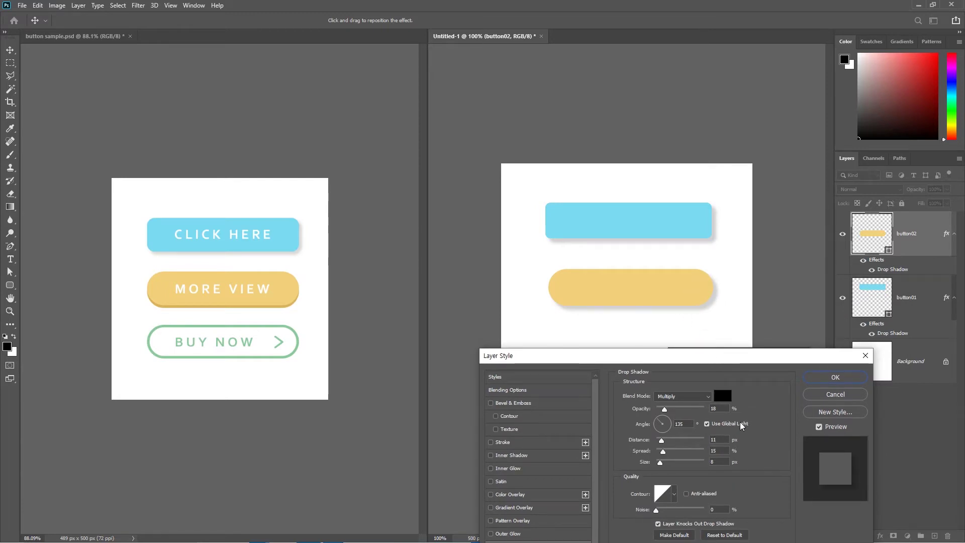
left_click(707, 423)
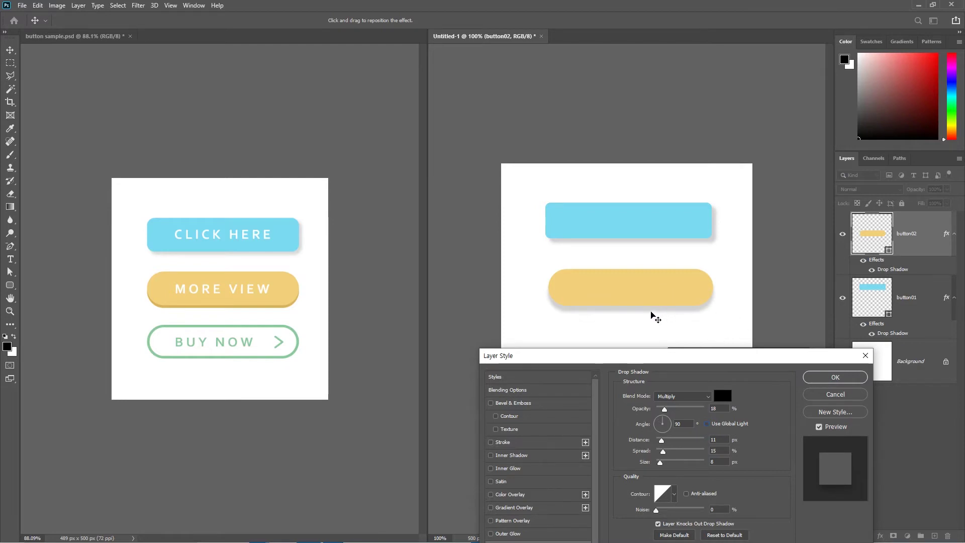
mouse_move(651, 308)
left_mouse_down()
mouse_move(654, 332)
mouse_move(673, 317)
mouse_move(656, 316)
left_mouse_up()
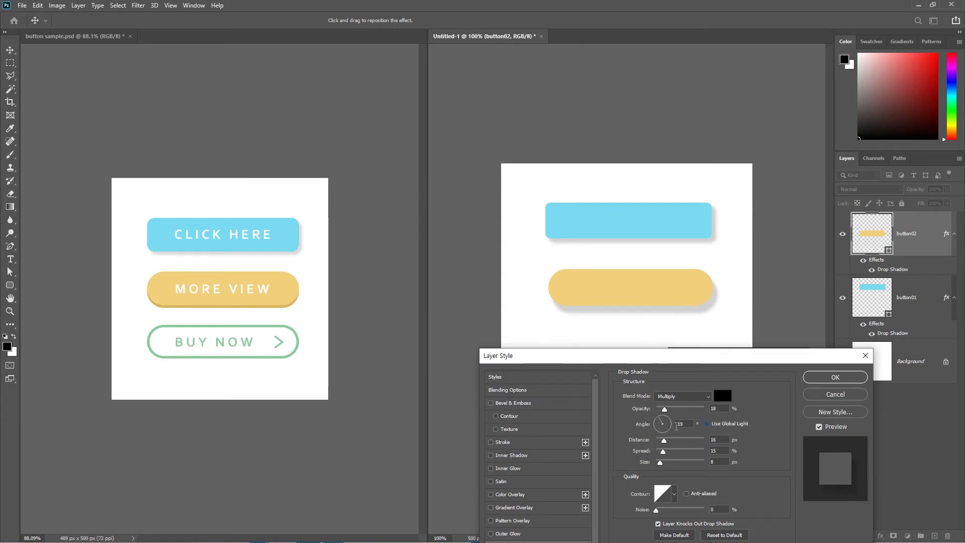
left_click(680, 424)
type("90")
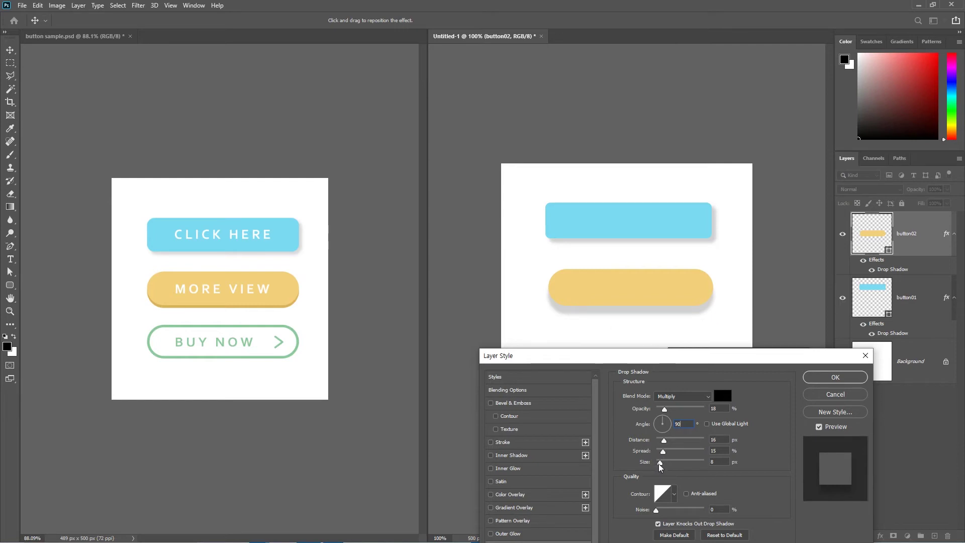
Sharpen the shadow to 0 px size and pull it closer to about 9 px distance, keeping the angle at 90°.
left_click_drag(660, 465, 649, 466)
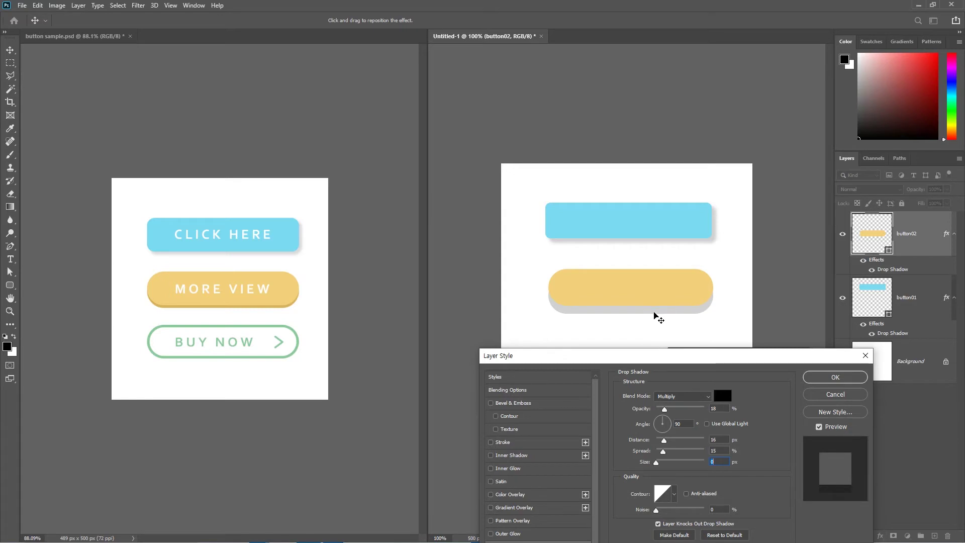
left_click_drag(652, 314, 653, 311)
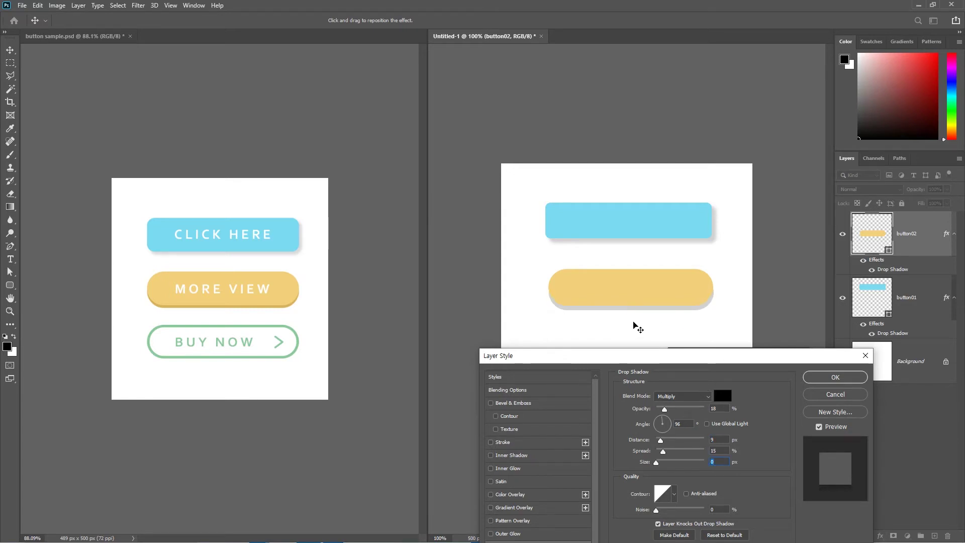
left_click(676, 424)
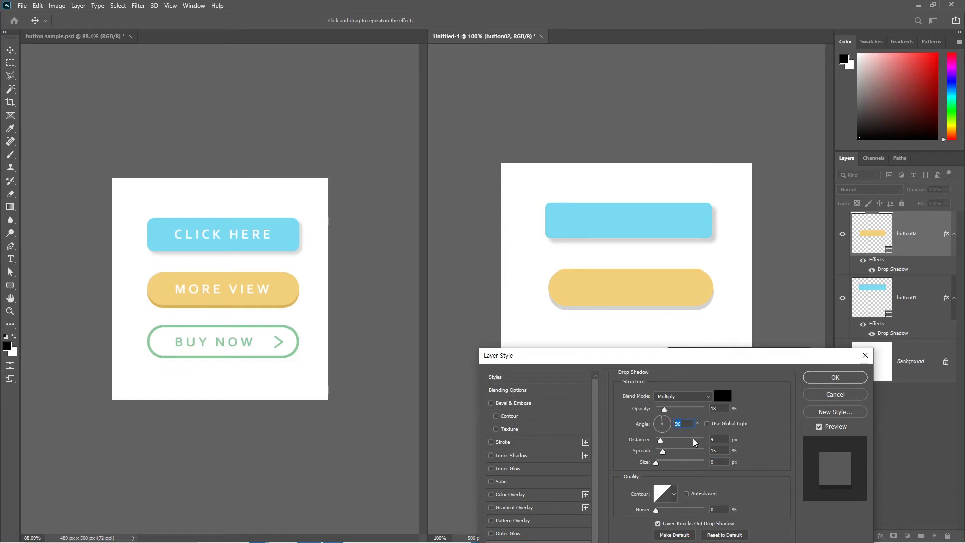
type("90")
Set the drop shadow colour to the darker yellow d9b359 sampled from the MORE VIEW button's lower edge, at 100% opacity.
left_click(724, 398)
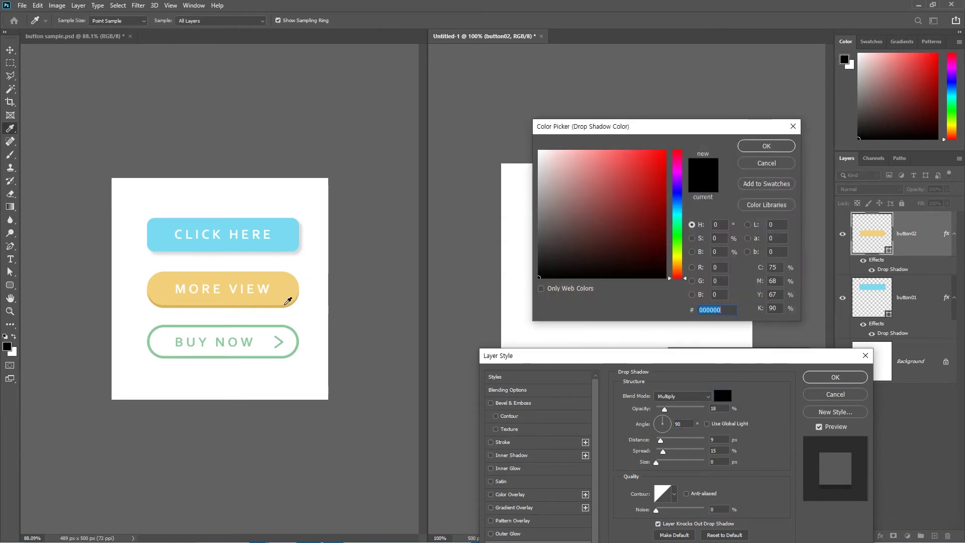
left_click(282, 303)
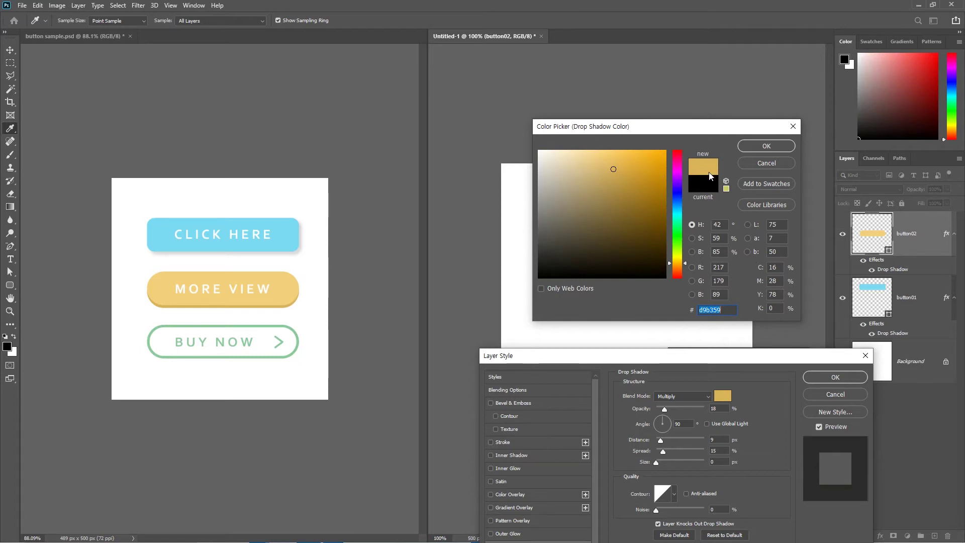
left_click(758, 148)
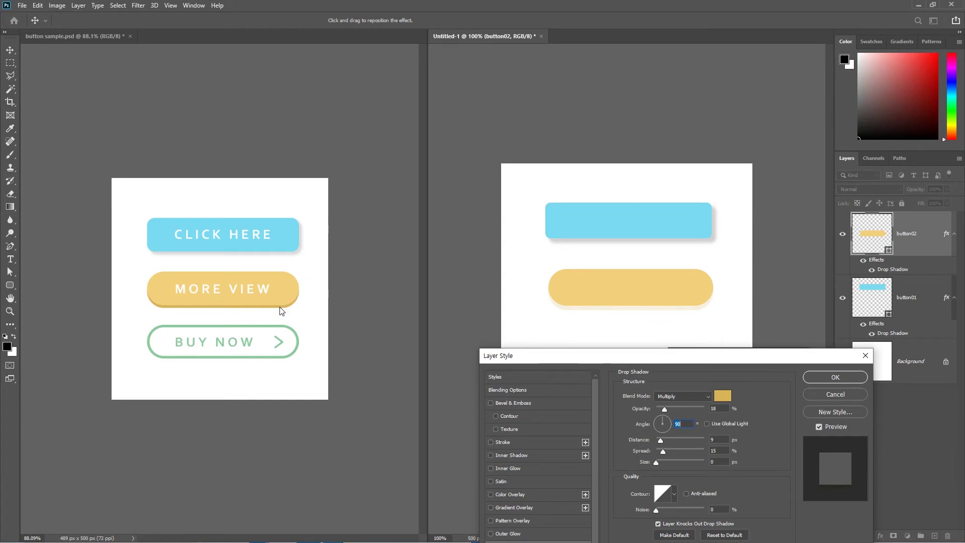
left_click_drag(664, 408, 706, 409)
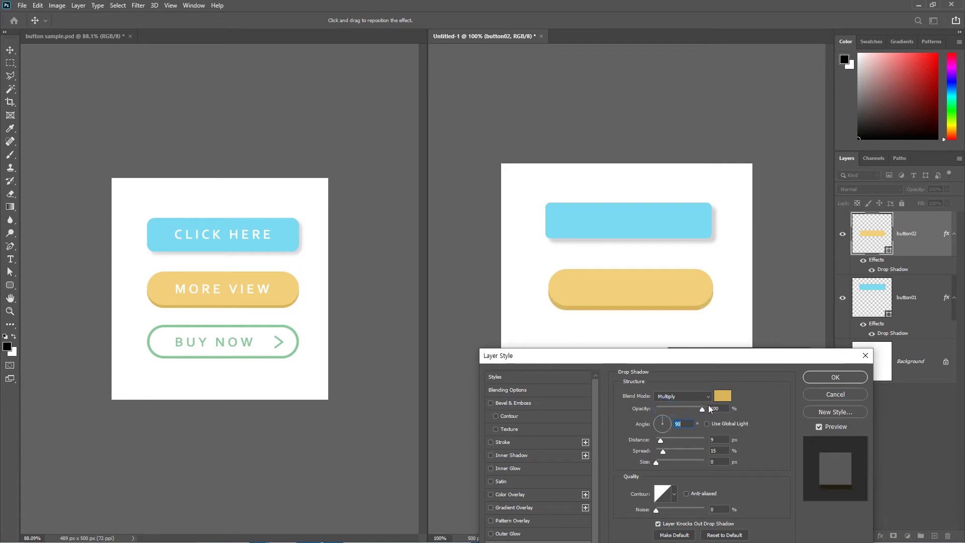
left_click(724, 408)
Reduce the drop shadow distance to 7 px and apply the layer style to button02.
left_click(718, 440)
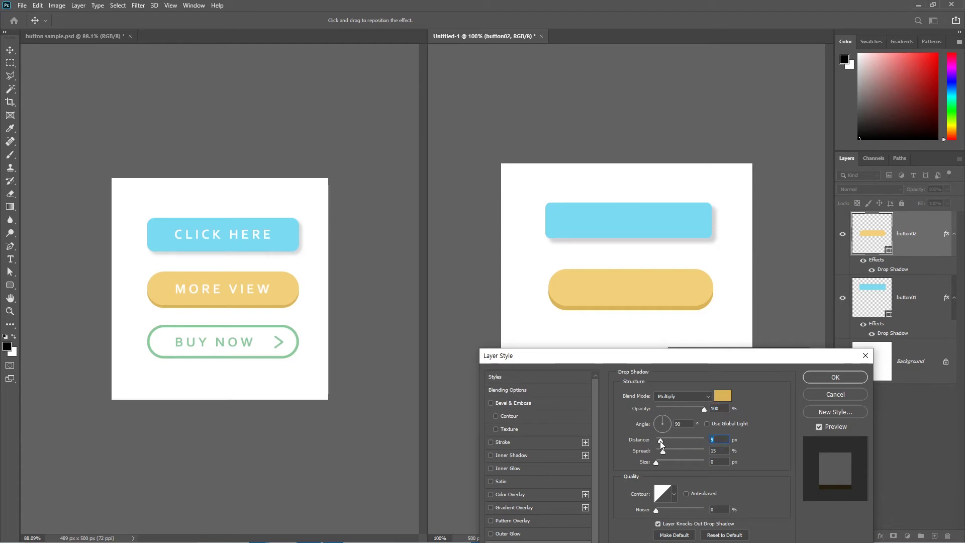
left_click_drag(661, 439, 660, 439)
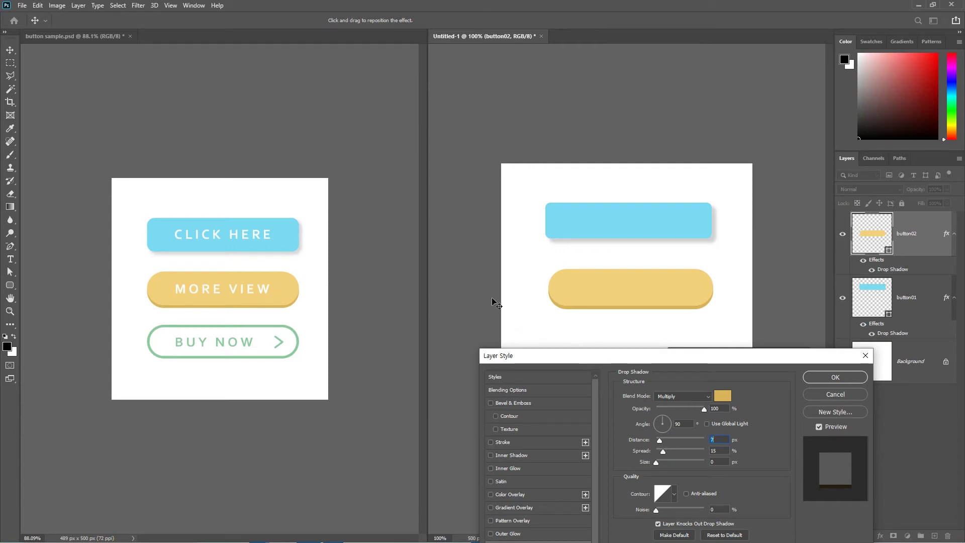
left_click(832, 378)
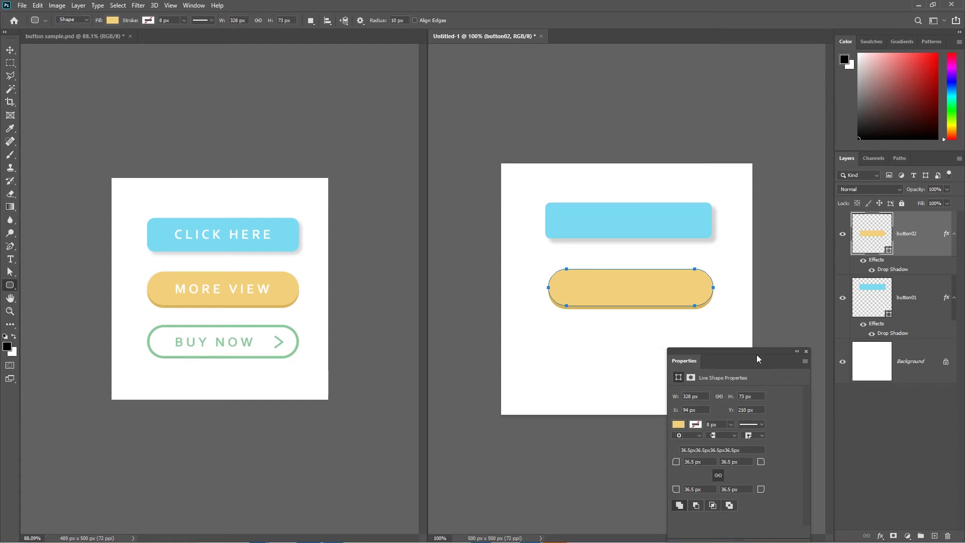
Move the Properties panel clear of the canvas and select the yellow button with the Move tool.
left_click_drag(756, 354, 815, 444)
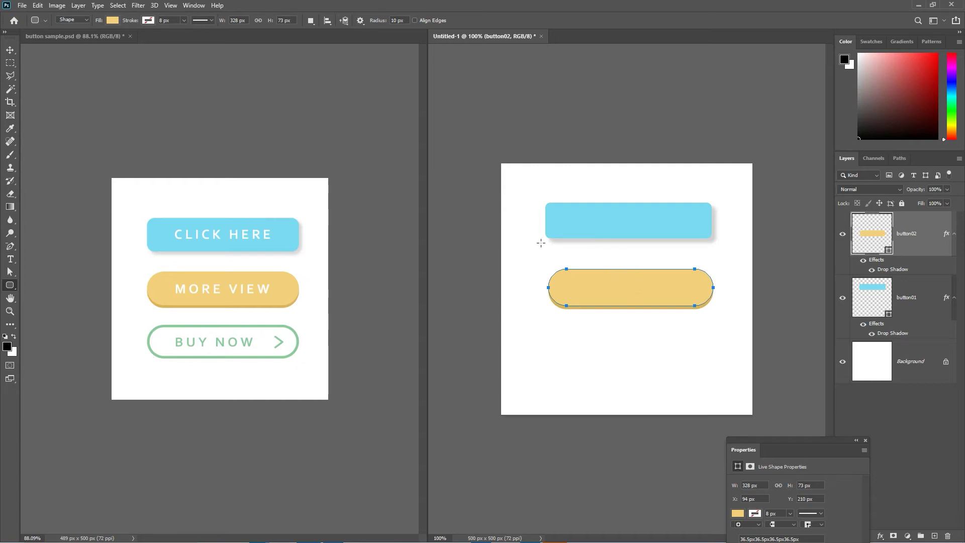
left_click(10, 49)
left_click(628, 291)
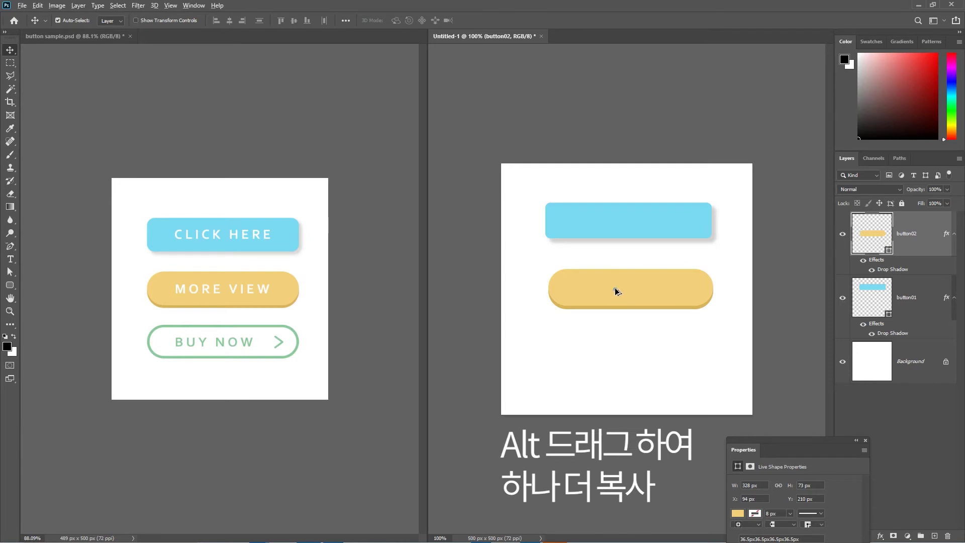
Duplicate the yellow button straight below the original at about Y 334 px and delete the copy's layer effects.
left_click_drag(617, 291, 621, 355)
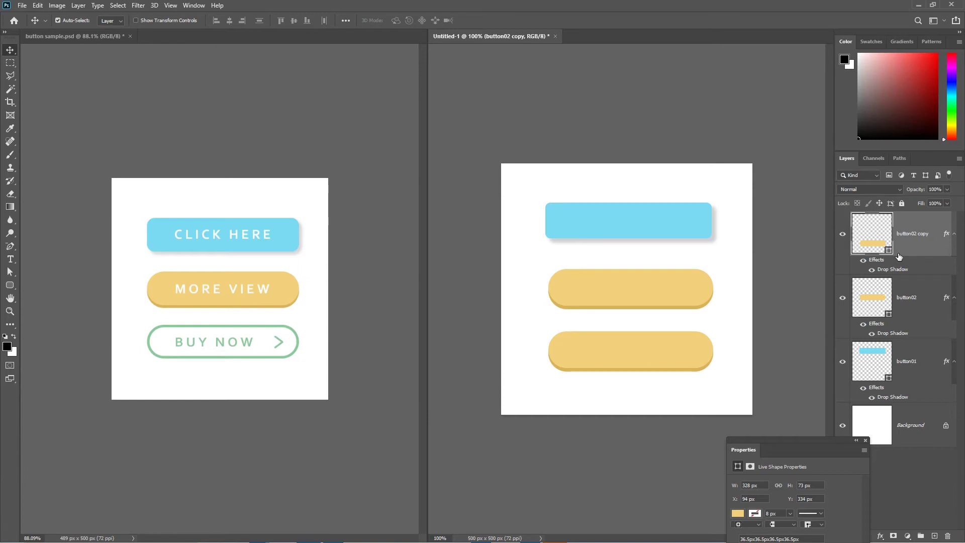
left_click_drag(808, 439, 466, 194)
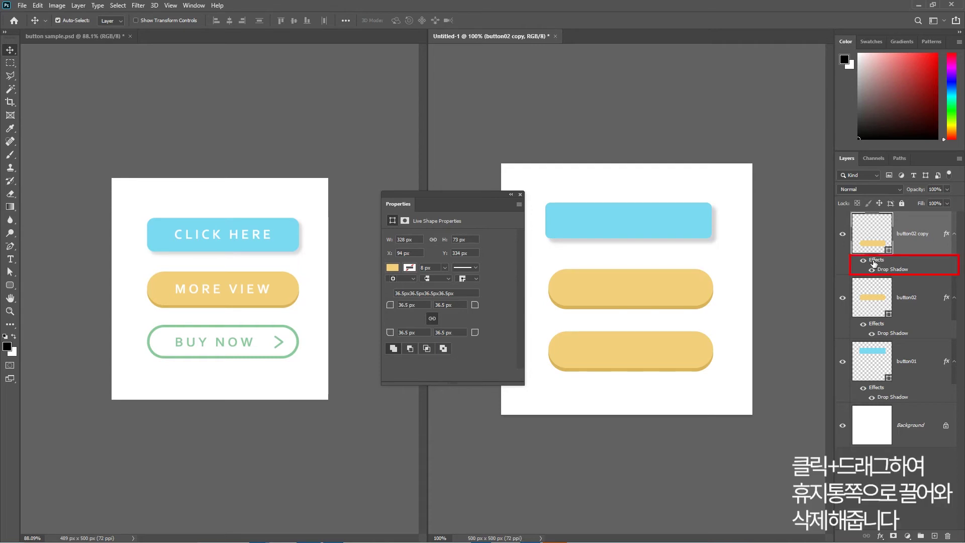
left_click_drag(875, 261, 948, 533)
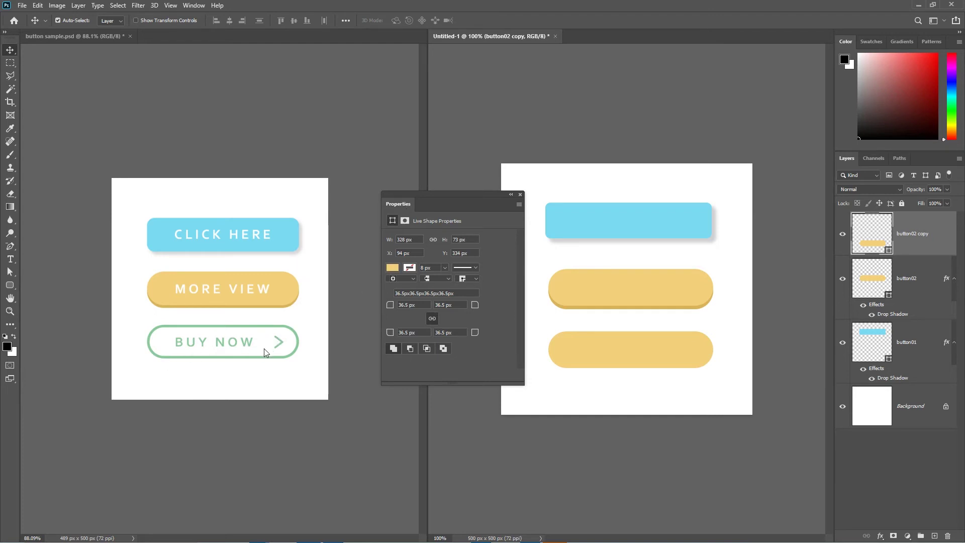
Remove the copied button's fill and give it a green 8bca9d stroke sampled from the BUY NOW outline.
left_click(396, 268)
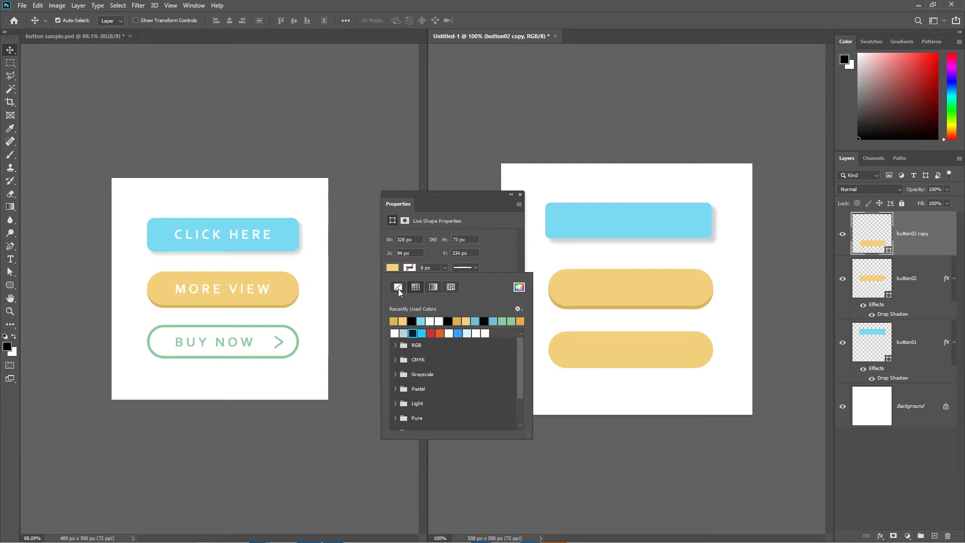
left_click(398, 287)
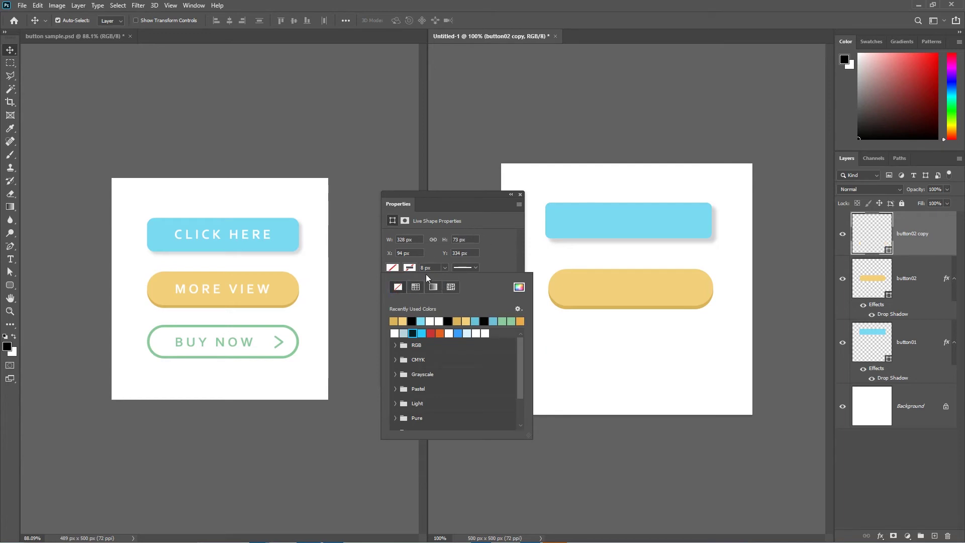
left_click(407, 267)
left_click(519, 287)
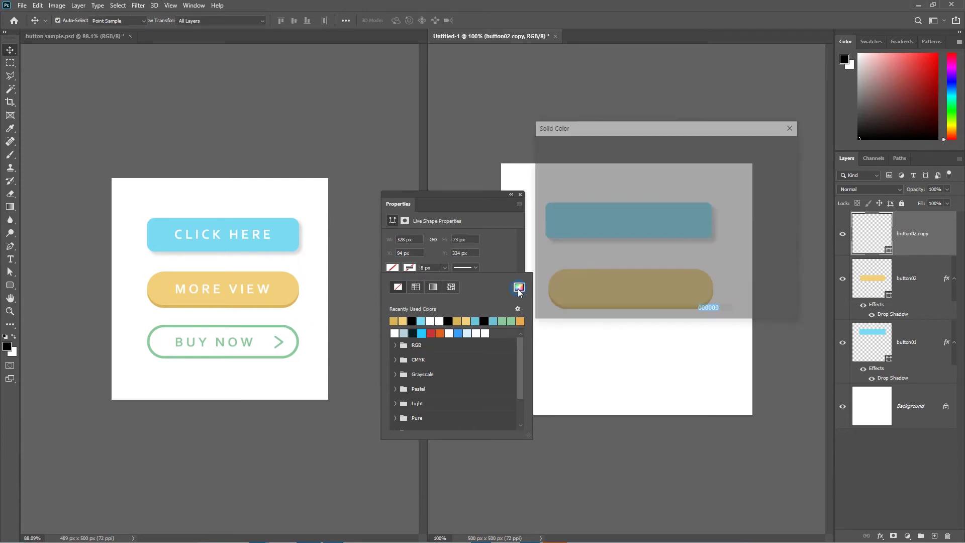
left_click(284, 325)
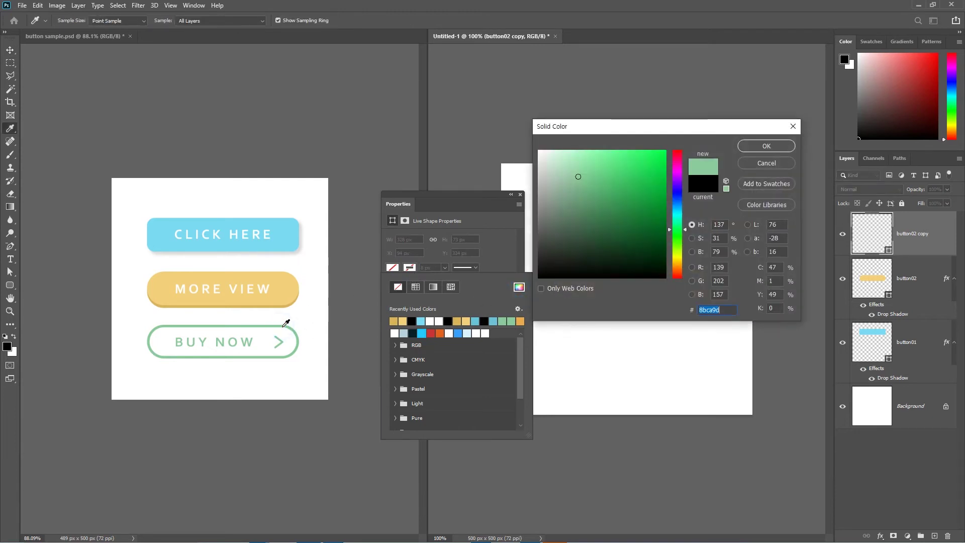
left_click(761, 147)
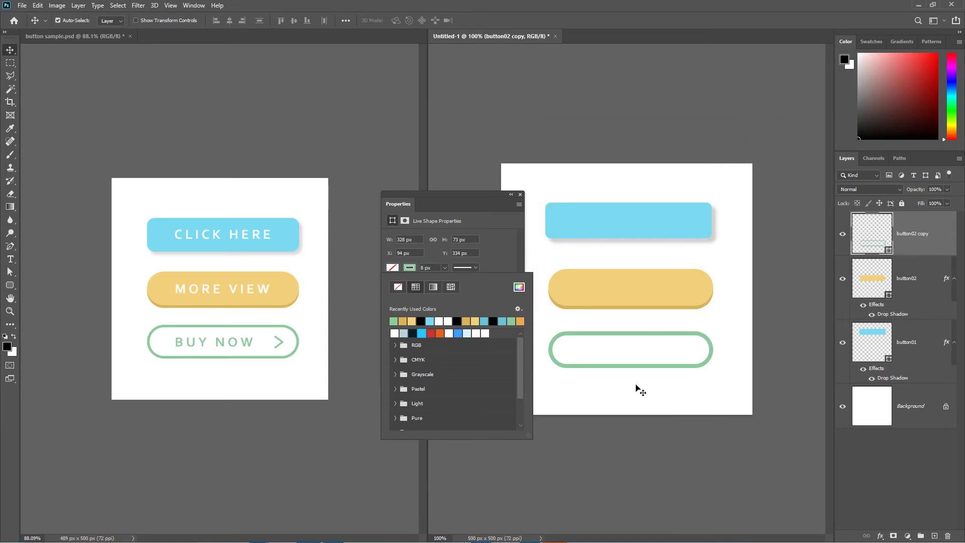
Thin the green outline's stroke to about 5.71 px and move the Properties panel clear of the outline.
left_click(445, 269)
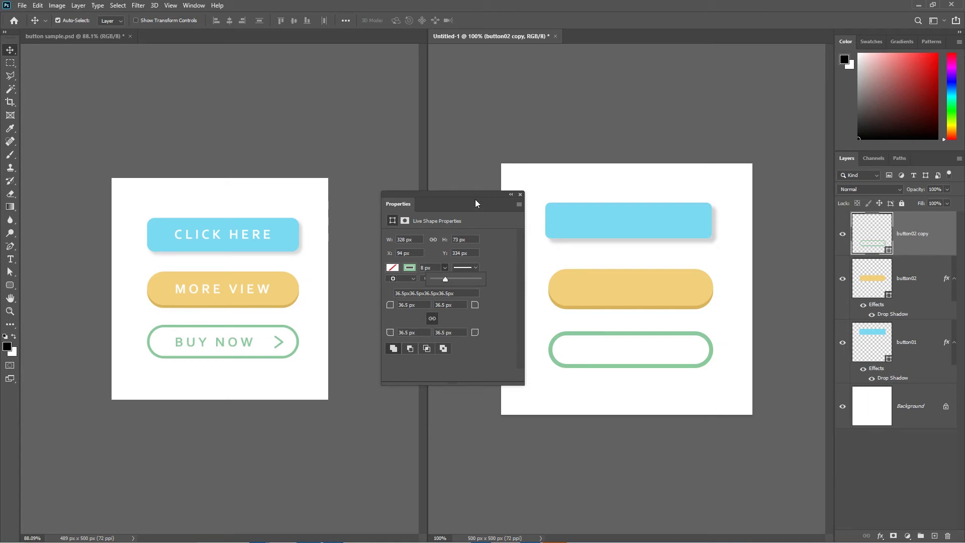
mouse_move(475, 199)
left_mouse_down()
mouse_move(475, 267)
mouse_move(671, 364)
mouse_move(512, 340)
mouse_move(402, 339)
left_mouse_up()
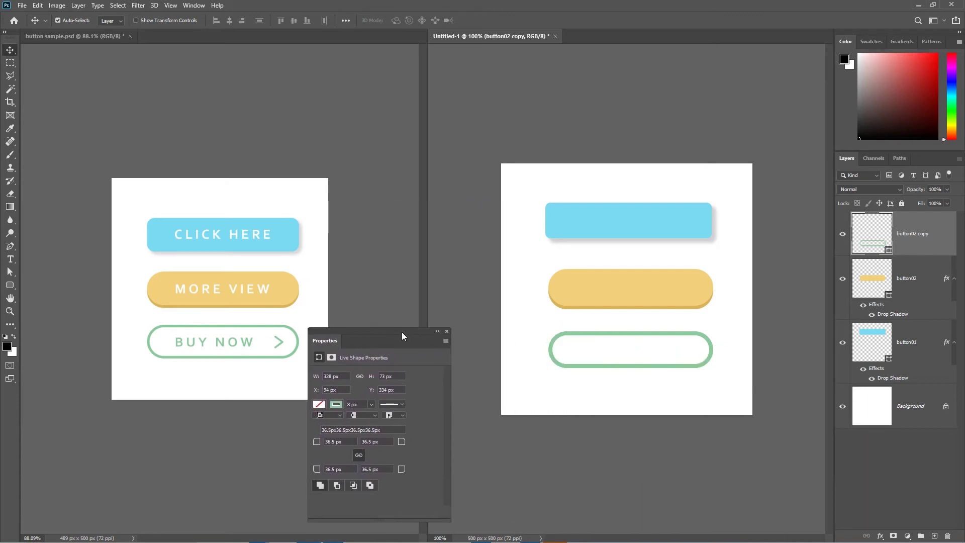
left_click(372, 411)
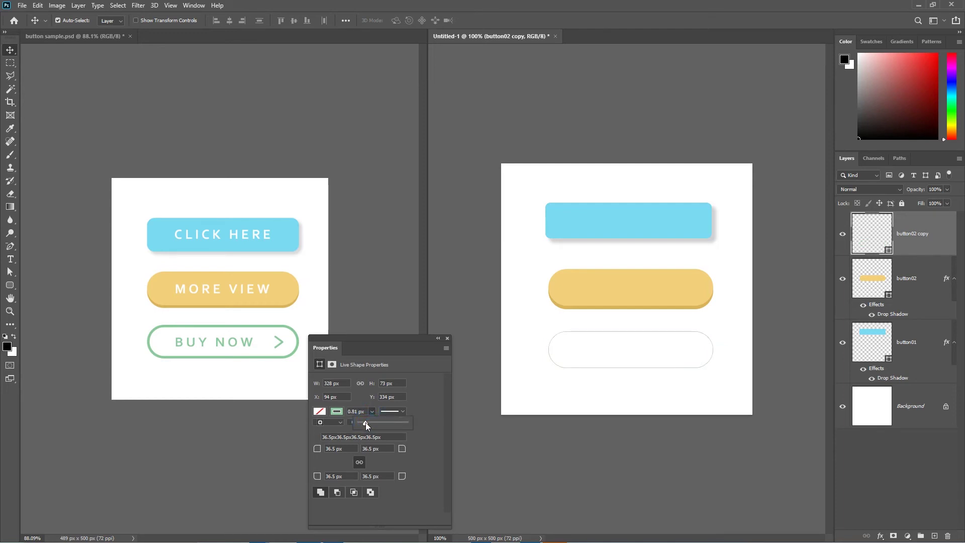
left_click(370, 410)
left_click(373, 412)
left_click_drag(369, 422, 371, 422)
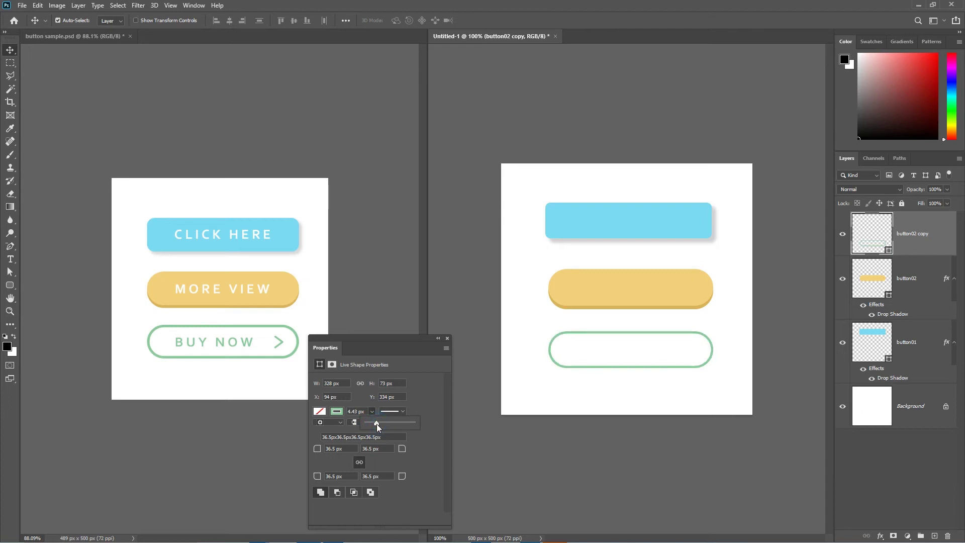
left_click_drag(375, 424, 378, 424)
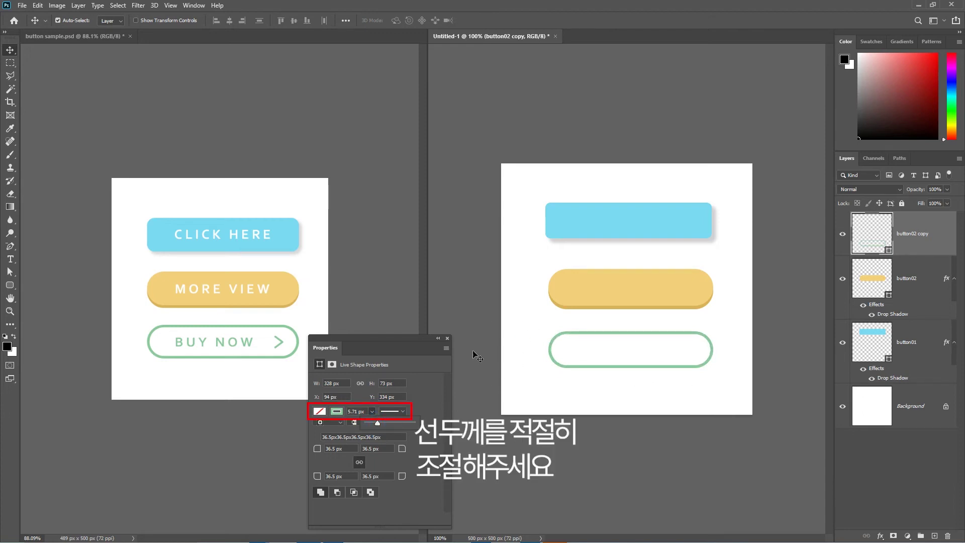
left_click_drag(418, 336, 438, 348)
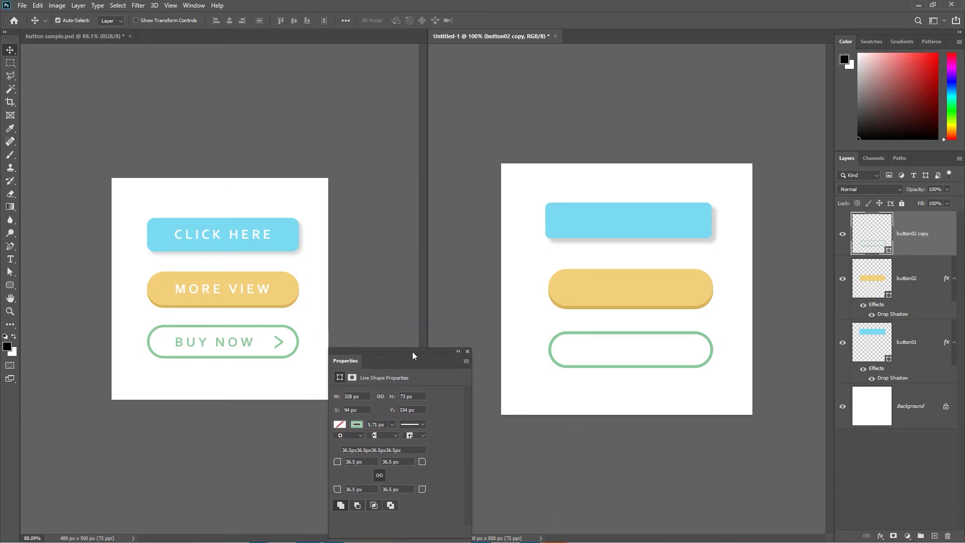
left_click_drag(413, 351, 723, 422)
Duplicate the green outlined button with the Move tool, placing the copy directly below it at about Y 417 px.
key("u")
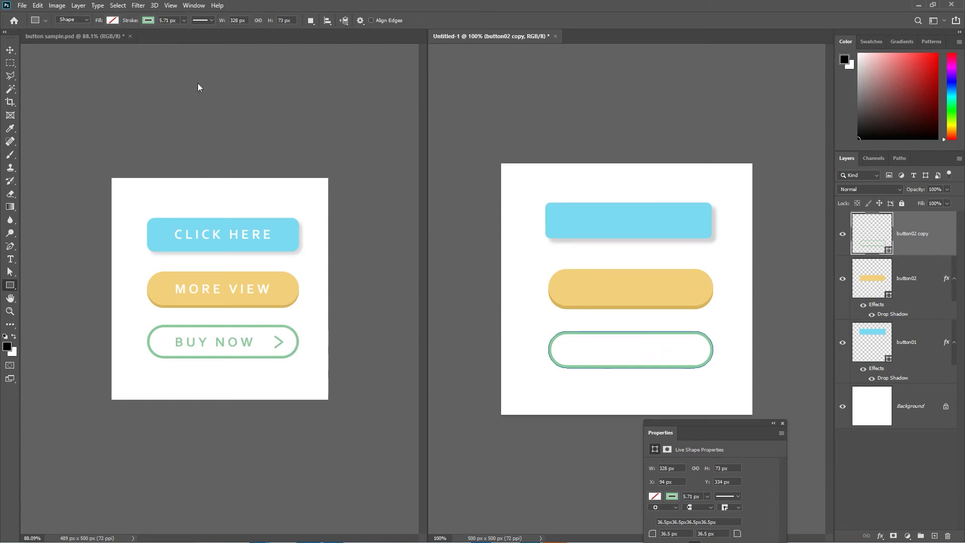
left_click(10, 50)
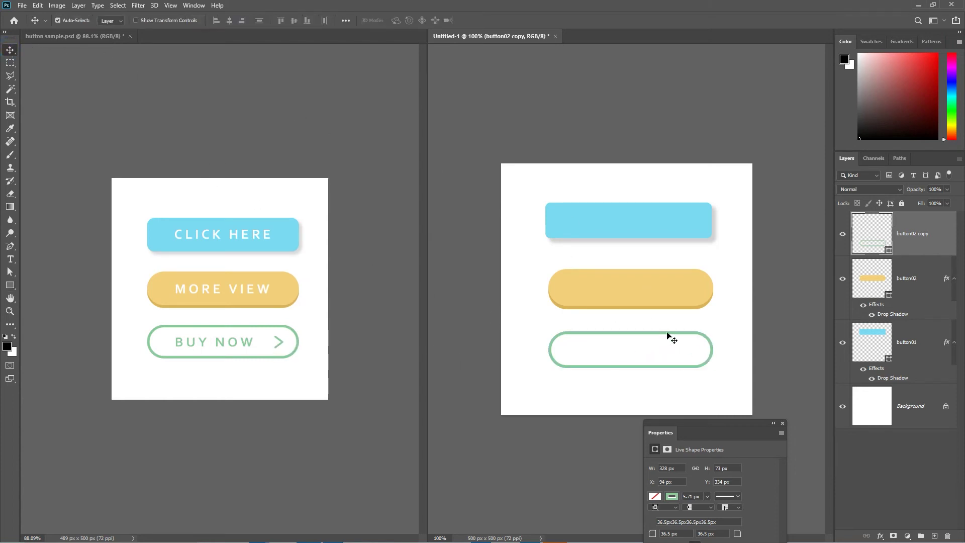
left_click_drag(659, 336, 658, 375, "alt")
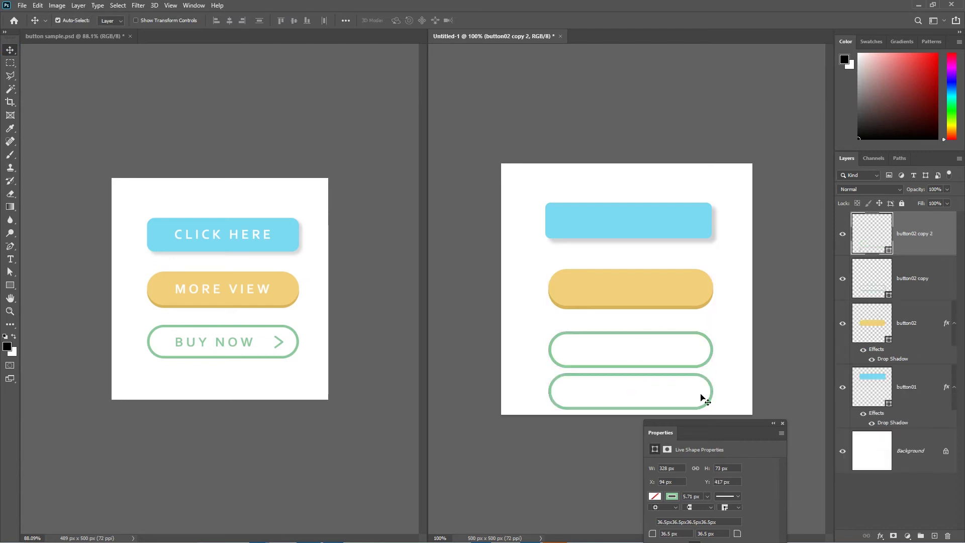
left_click_drag(710, 421, 443, 250)
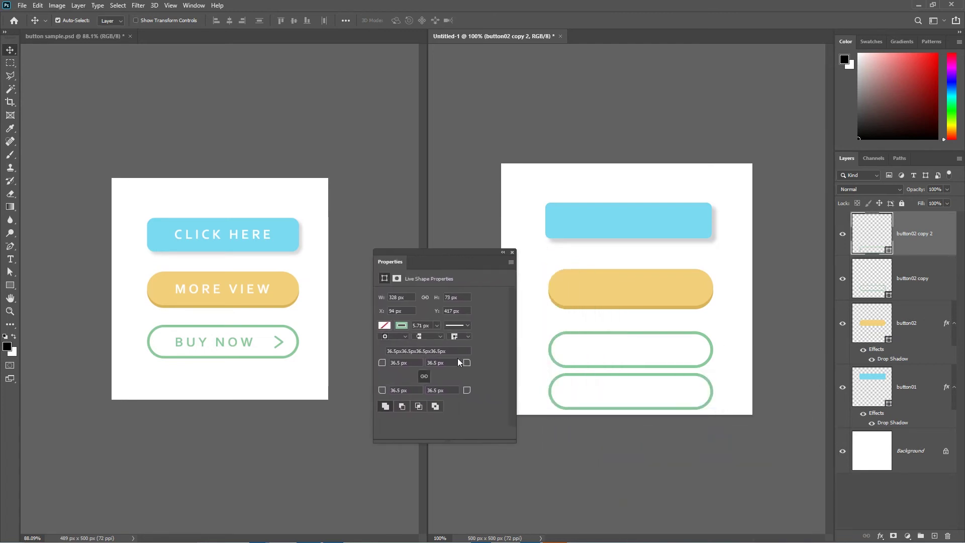
Reduce the lower outline's corner radii to 0 px and resize it to a 50 × 50 px square.
left_click(382, 363)
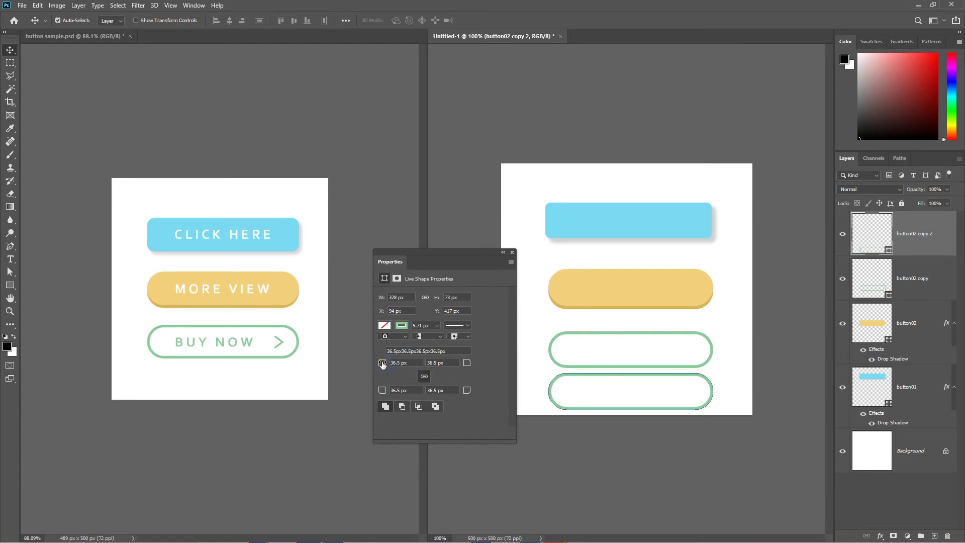
left_click_drag(382, 363, 283, 338)
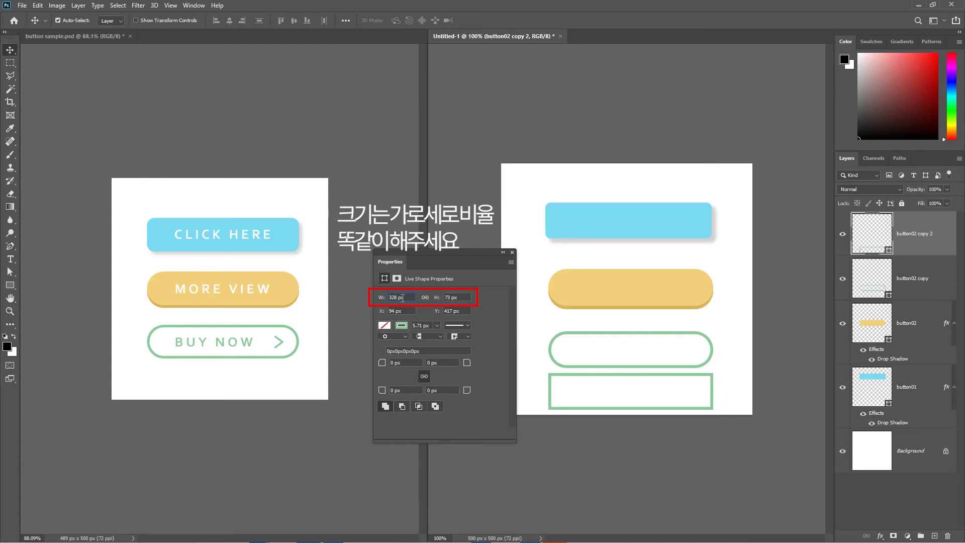
left_click_drag(405, 298, 383, 298)
type("50")
key("Tab")
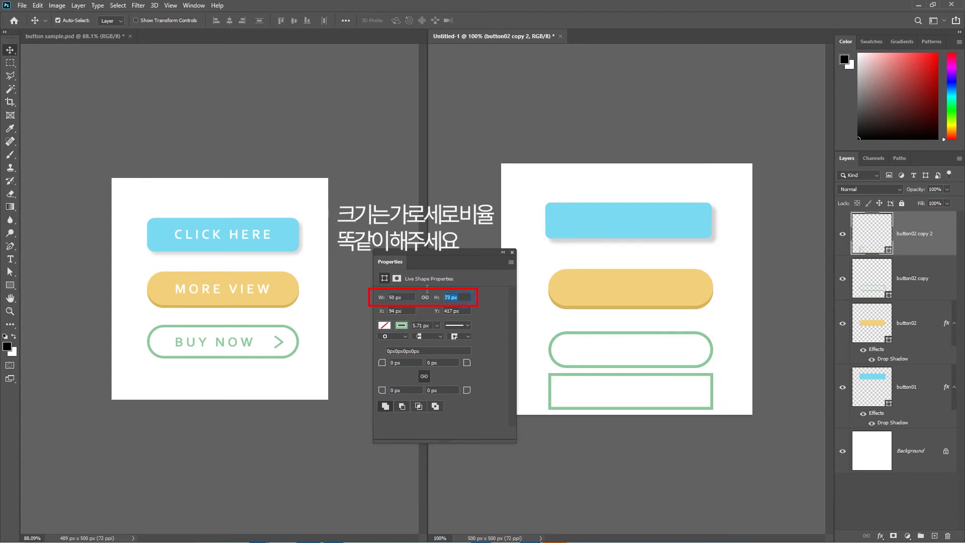
type("5")
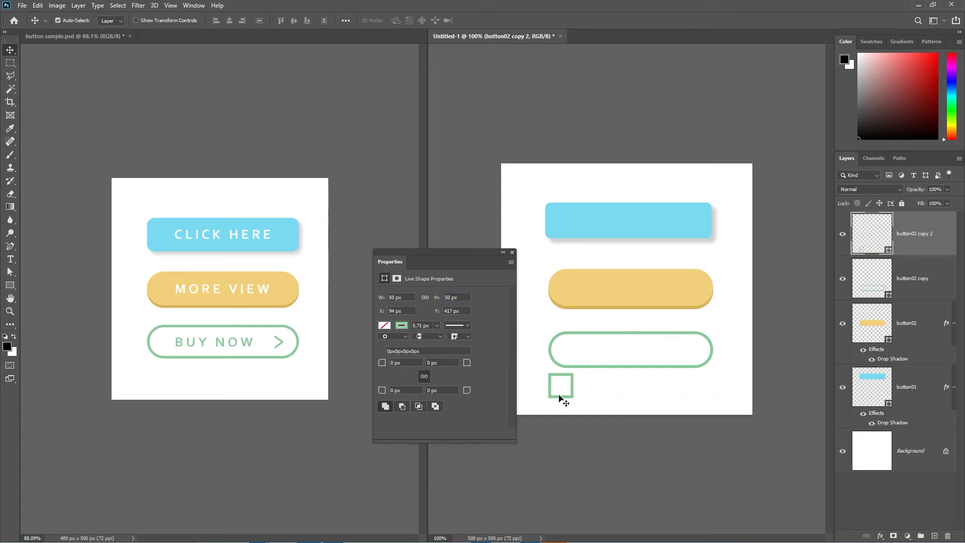
Rotate the small green square by about 45° with Free Transform so it stands as a diamond.
left_click_drag(489, 263, 478, 285)
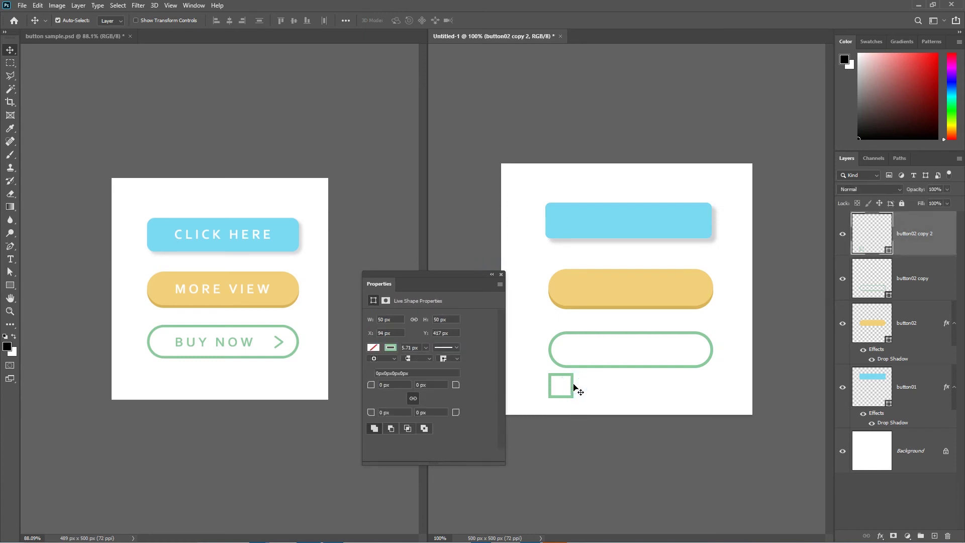
key("ctrl")
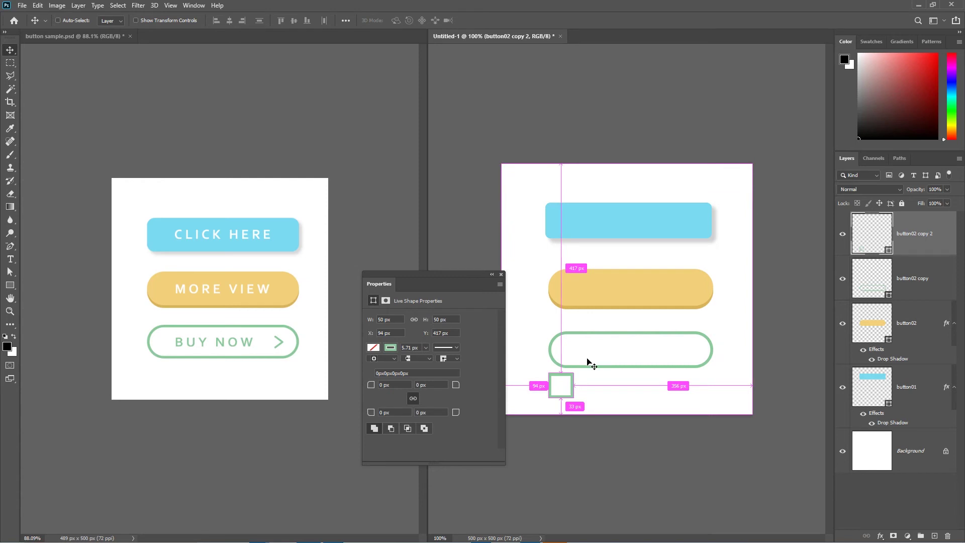
key("ctrl+t")
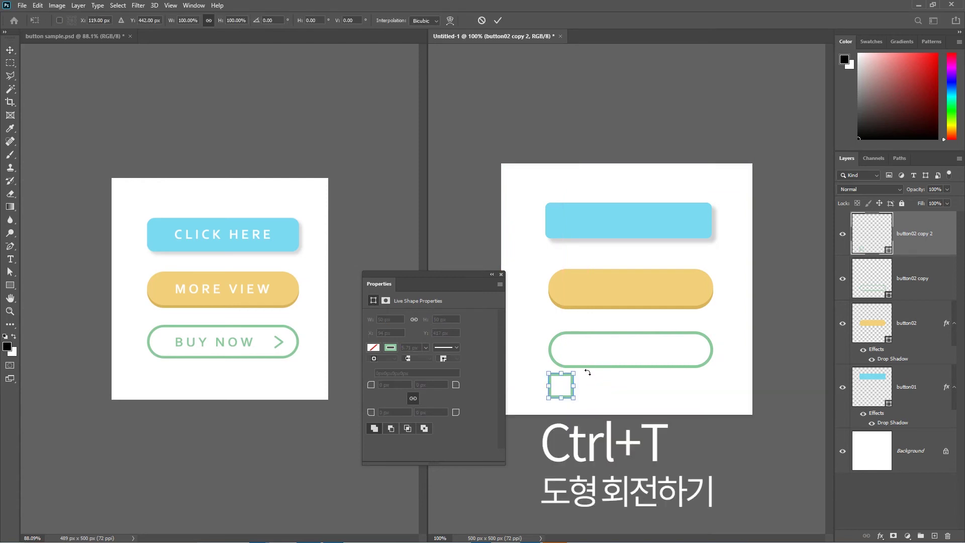
left_click_drag(587, 370, 591, 392)
key("Return")
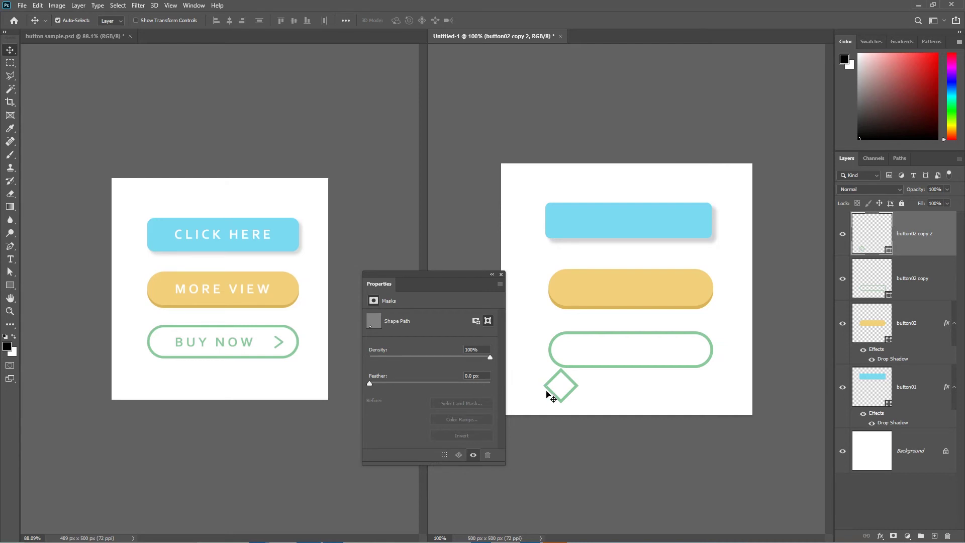
Delete the diamond's left anchor point with the Direct Selection tool, leaving a right-pointing arrow.
left_click(11, 272)
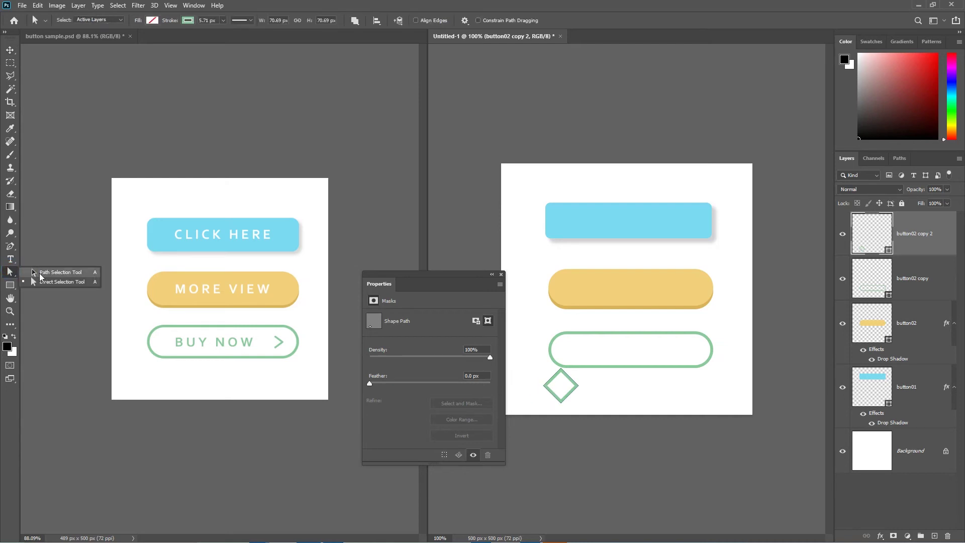
left_click(40, 284)
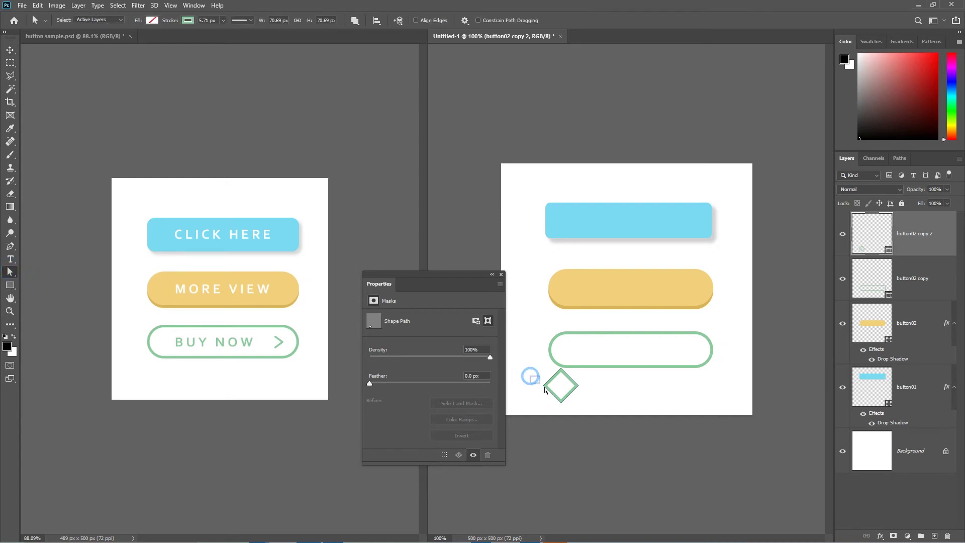
left_click_drag(544, 387, 554, 396)
key("Delete")
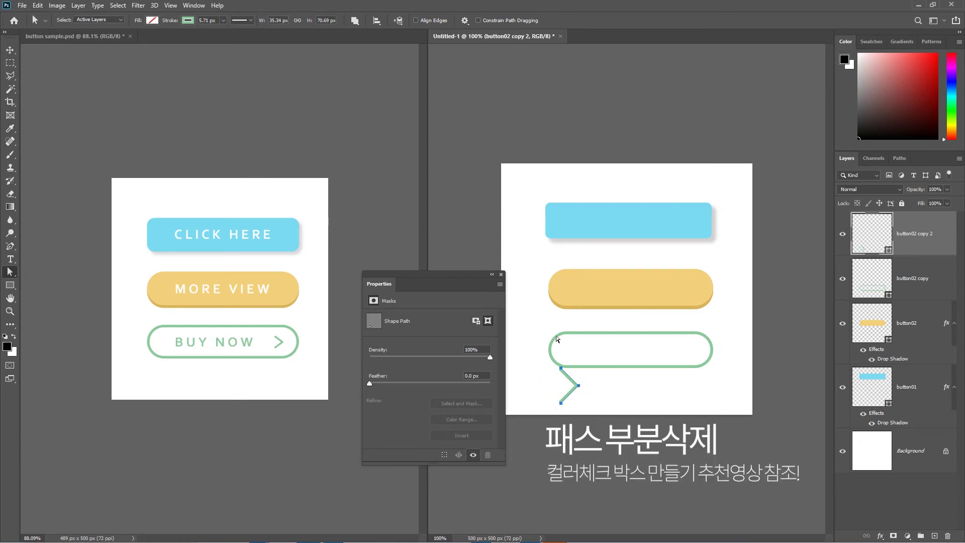
Set the green arrow's stroke caps and corners to round.
scroll(556, 339, "up", 5)
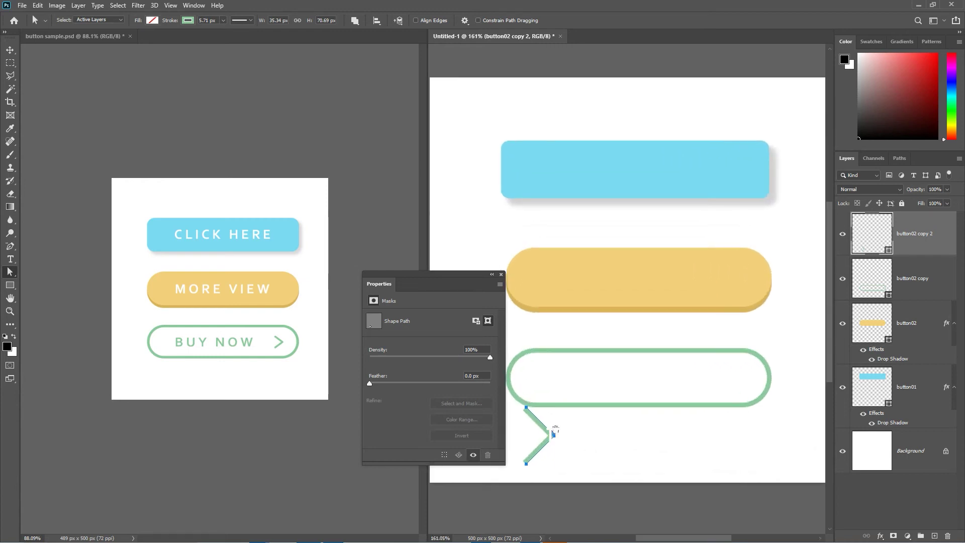
left_click_drag(553, 430, 606, 356)
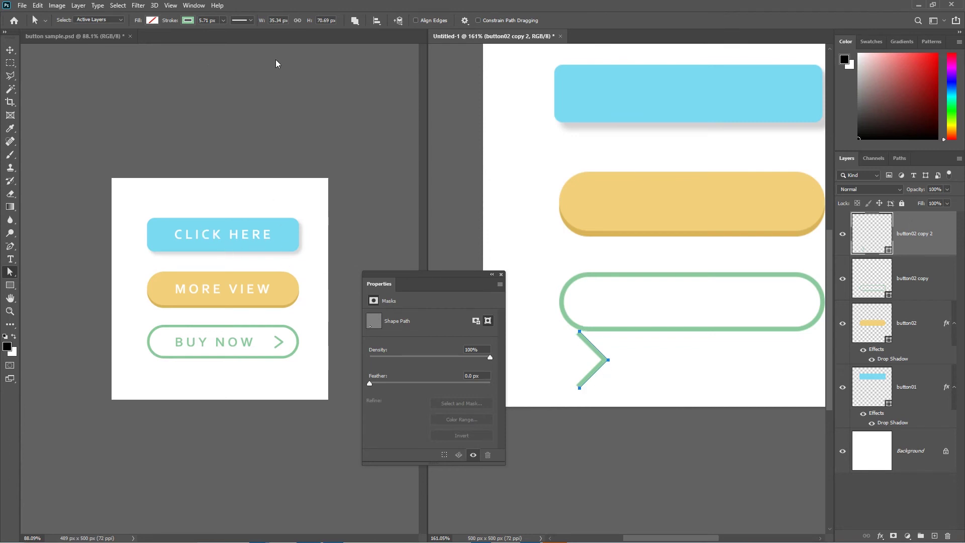
left_click(251, 22)
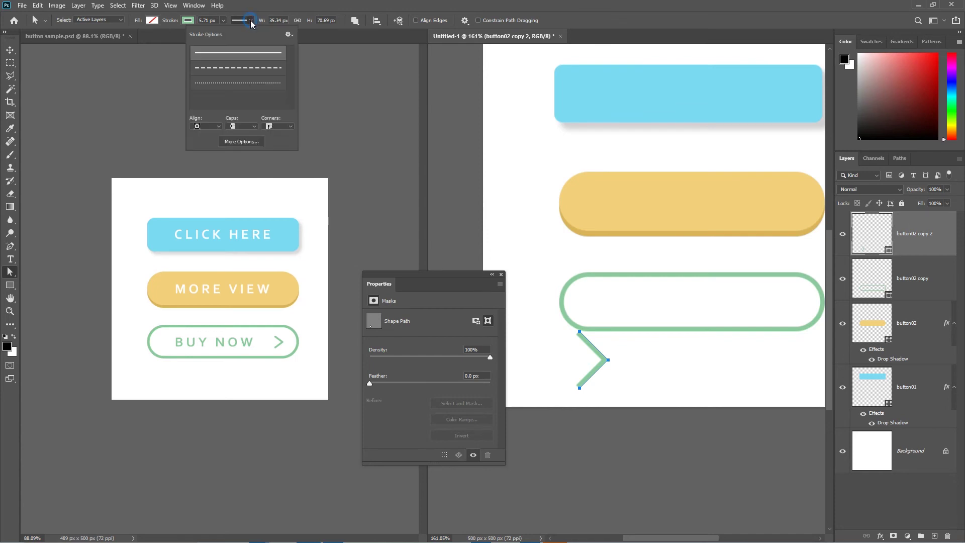
left_click(254, 127)
left_click(237, 141)
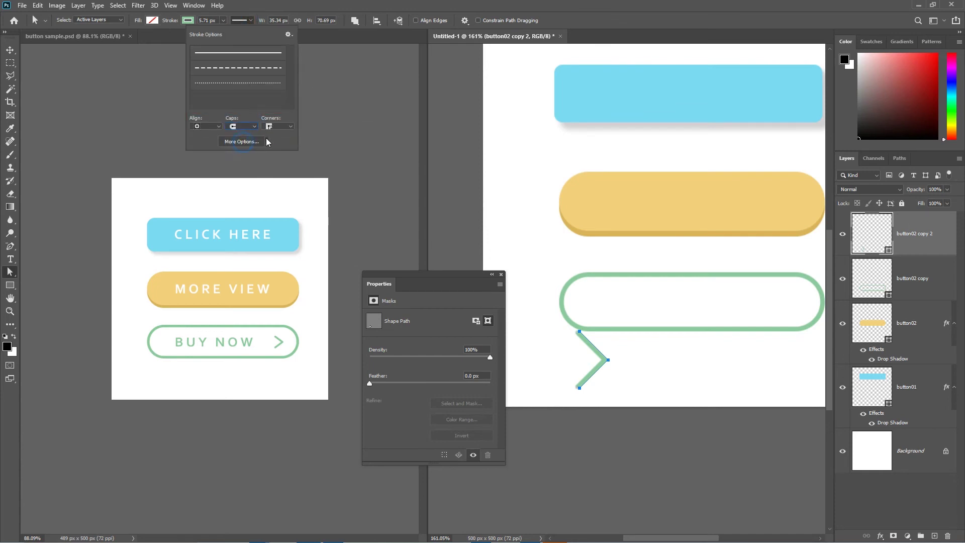
left_click(280, 127)
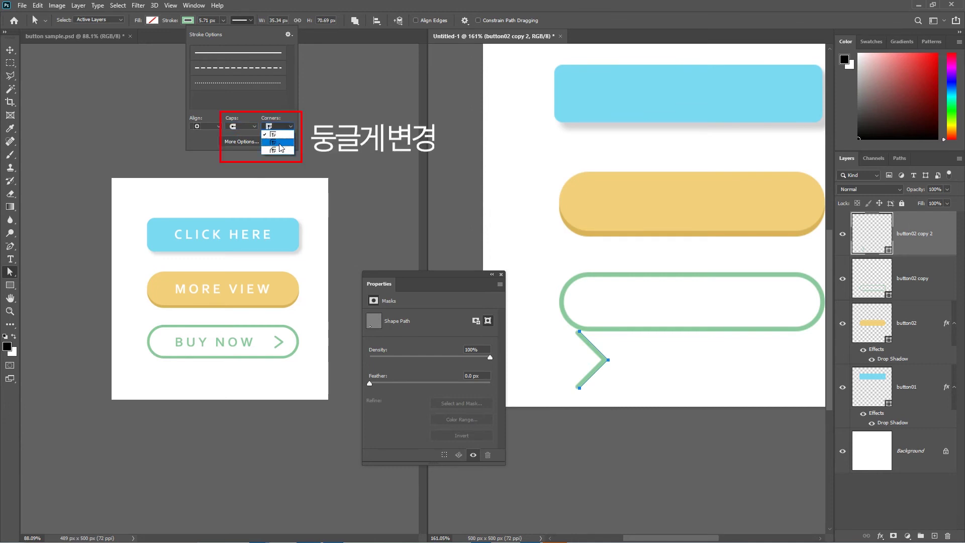
left_click(278, 139)
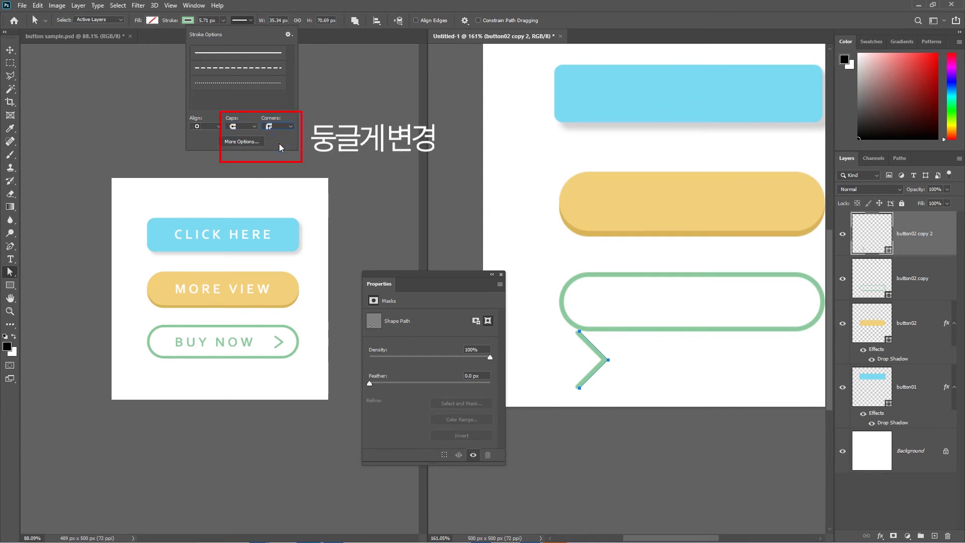
Set the green arrow's stroke alignment to center.
left_click(218, 127)
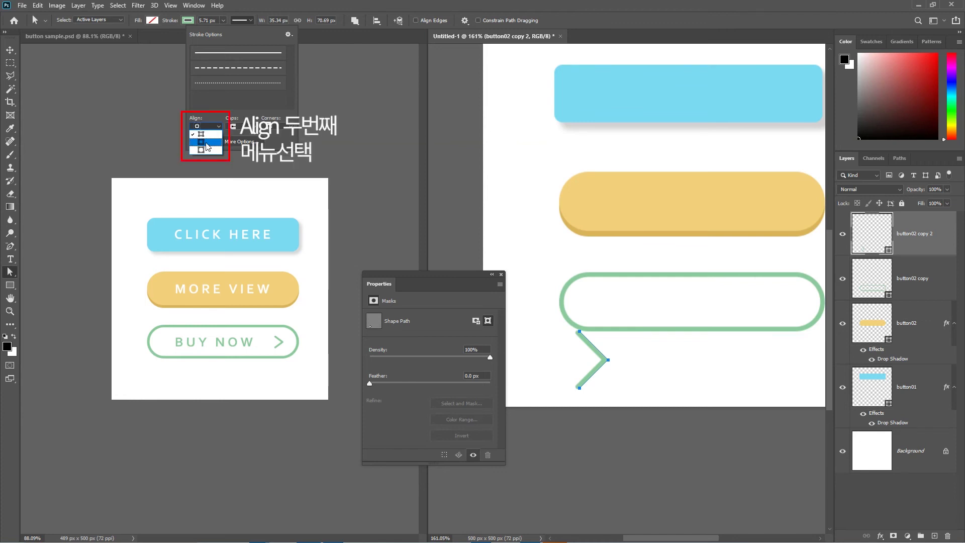
left_click(206, 143)
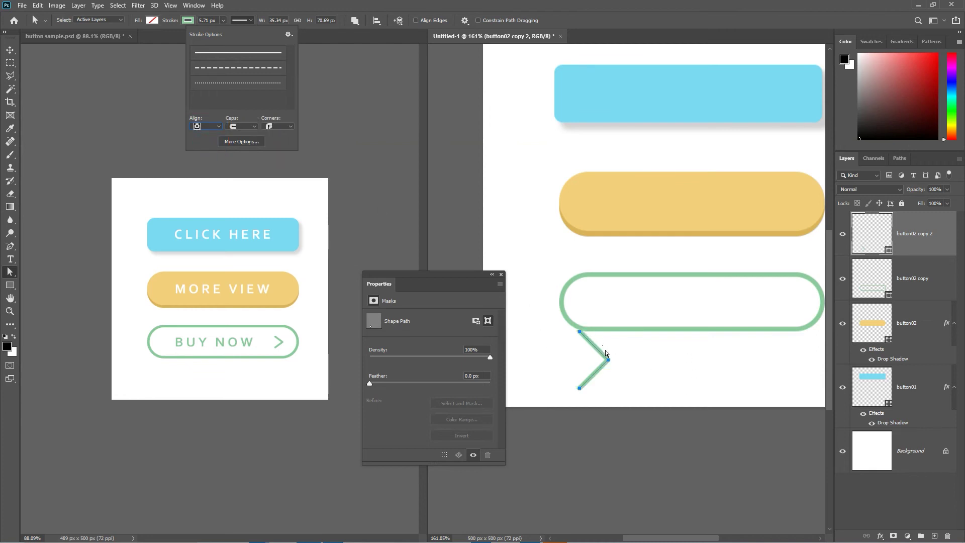
Scale the green arrow down with Free Transform and place it inside the right end of the green outlined button.
left_click(10, 50)
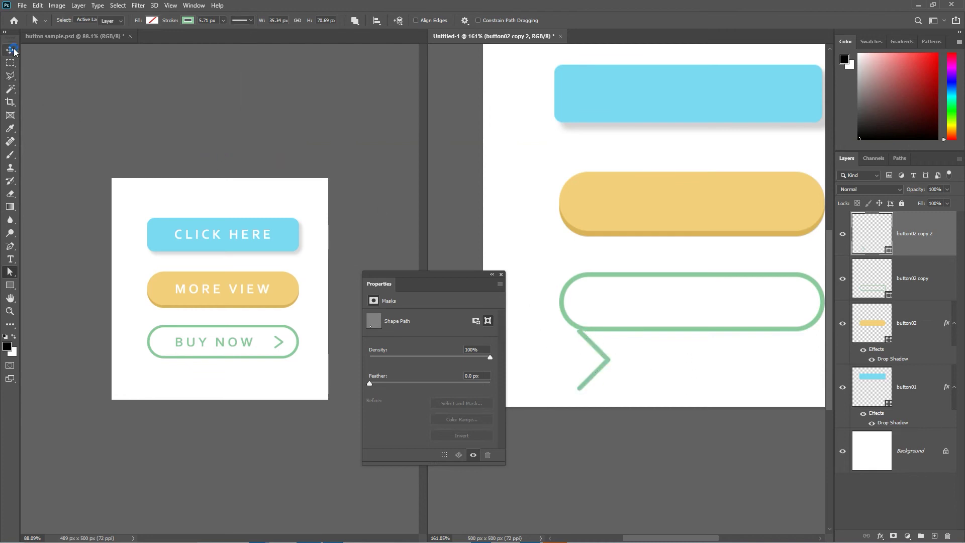
key("ctrl")
key("ctrl+t")
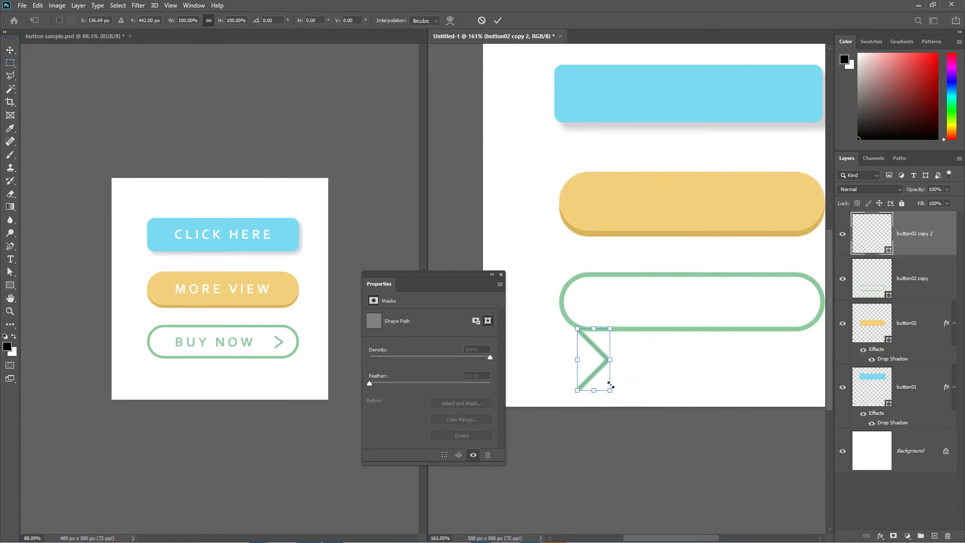
left_click_drag(608, 390, 794, 301)
key("Return")
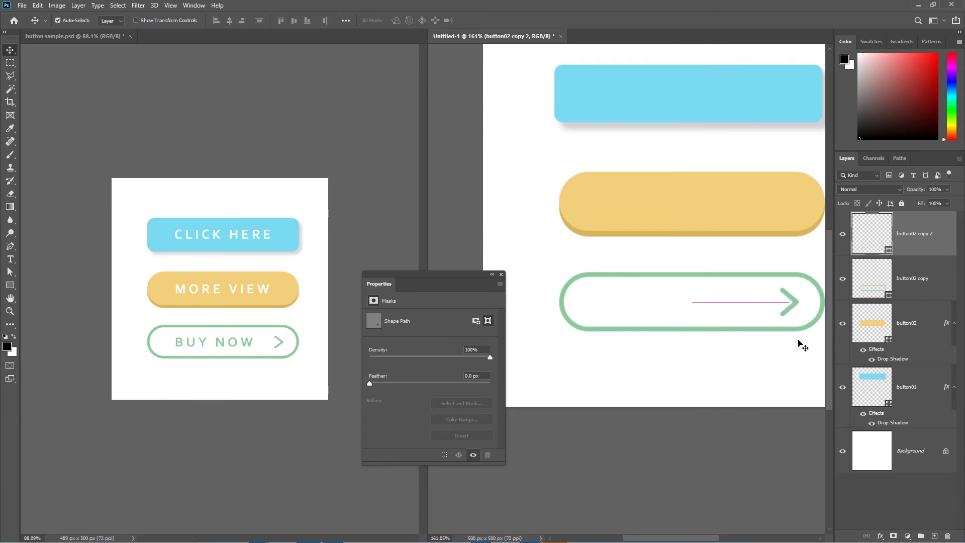
scroll(802, 345, "down", 4)
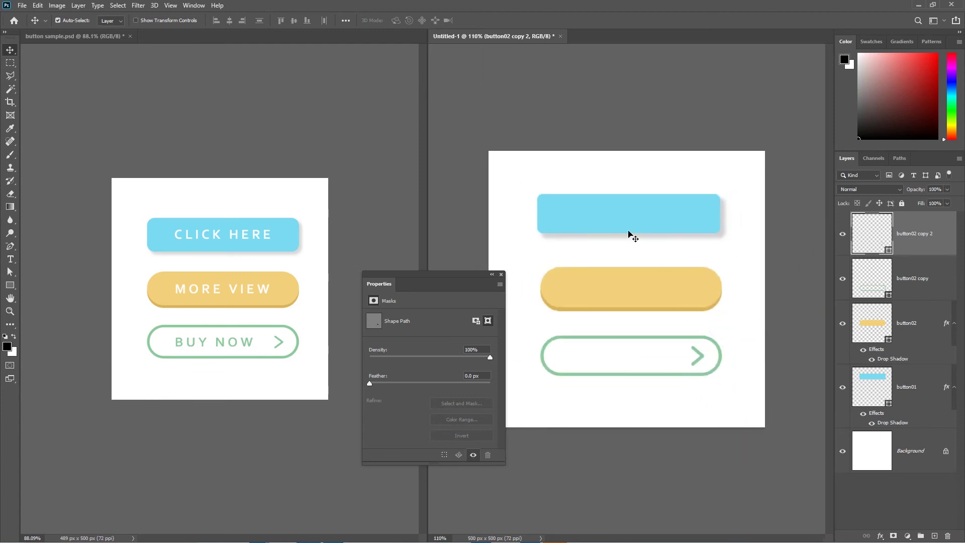
Add the text "CLICK HERE" at 72 px in Corbel Bold on a new layer above the blue button's layer.
left_click(598, 207)
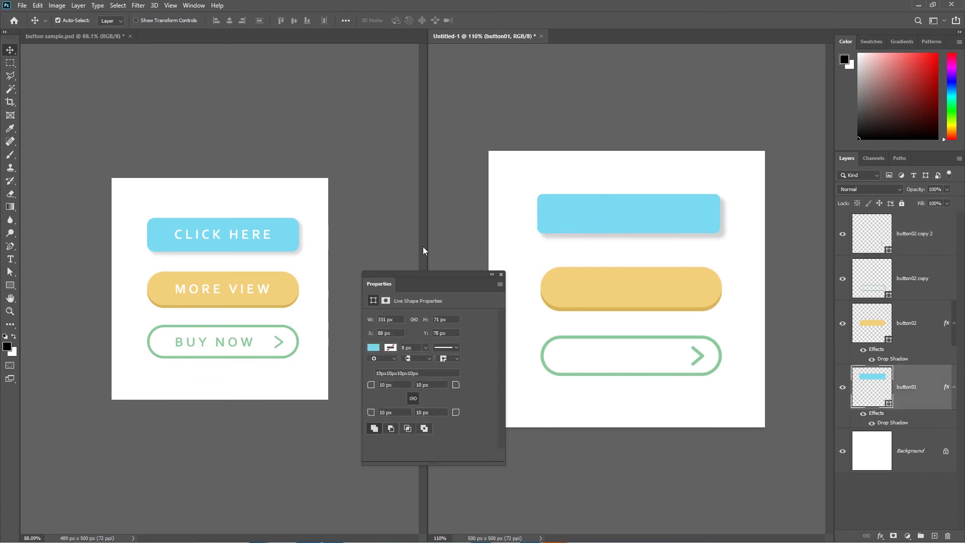
left_click(10, 259)
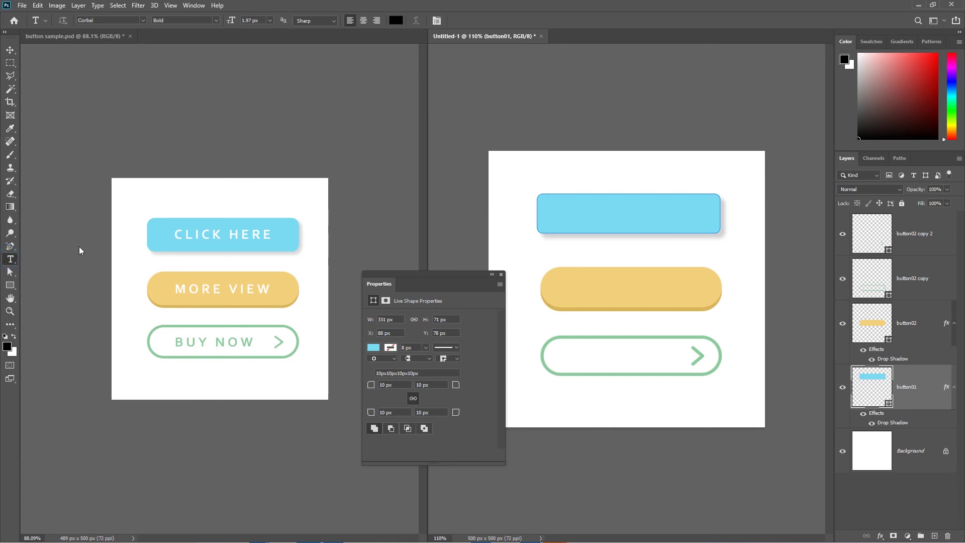
left_click(573, 178)
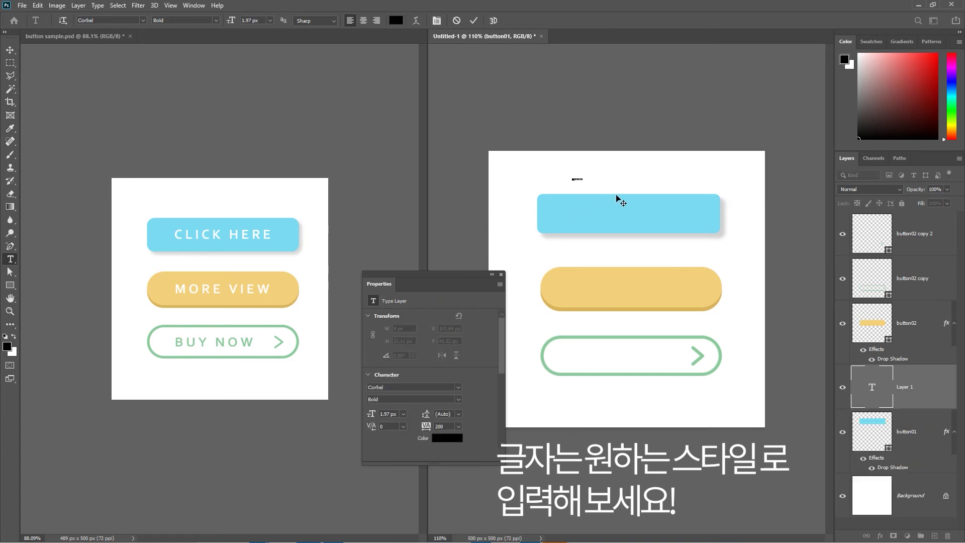
left_click(270, 20)
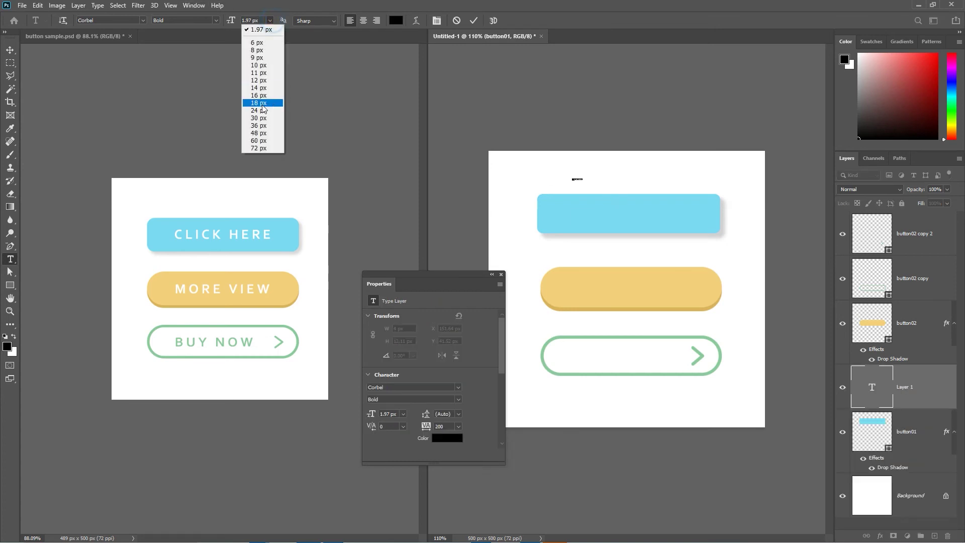
left_click(266, 148)
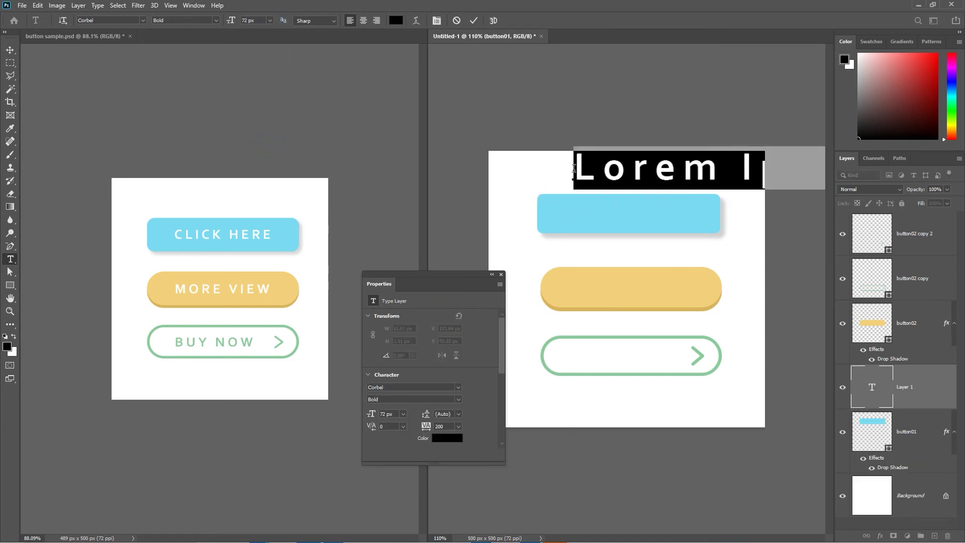
type("C")
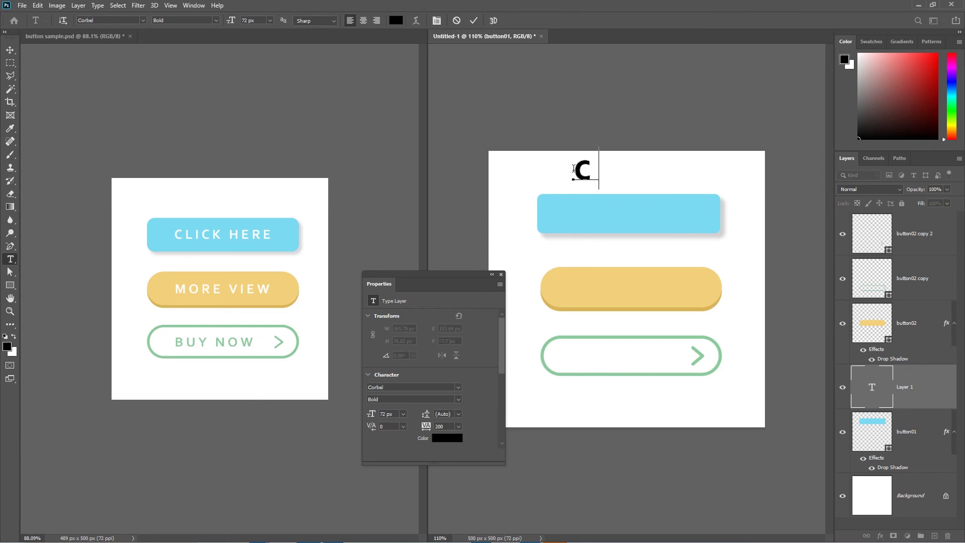
type("l")
key("BackSpace")
key("BackSpace")
type("CL")
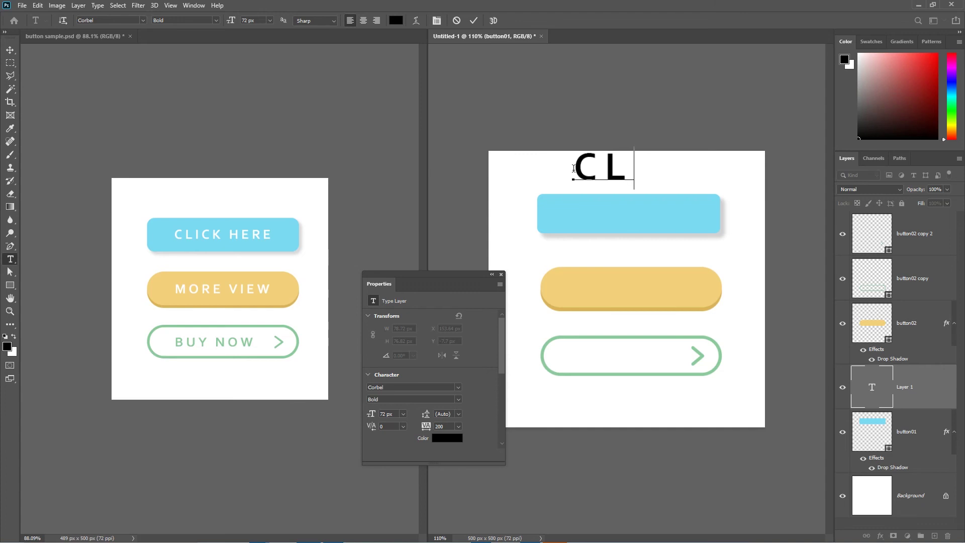
type("ICK")
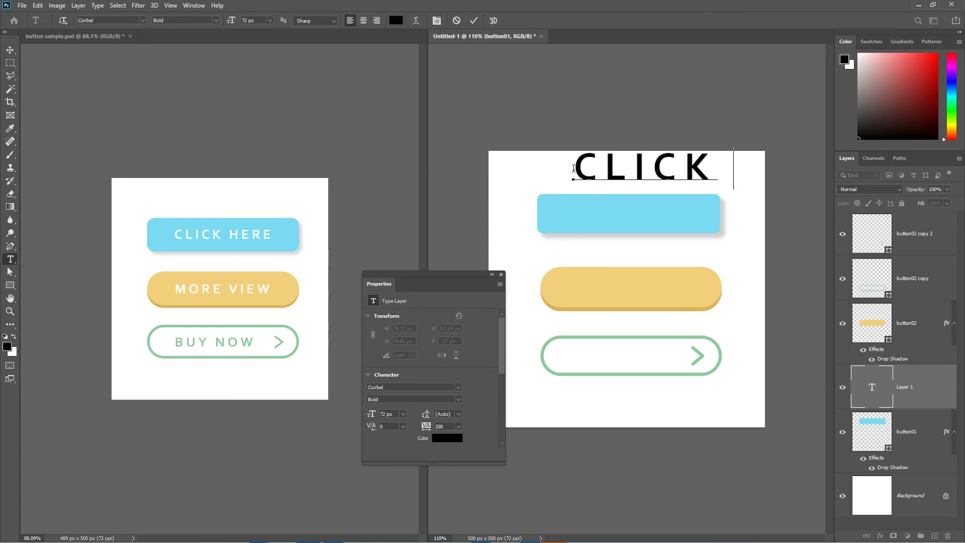
type(" H")
key("ctrl+Return")
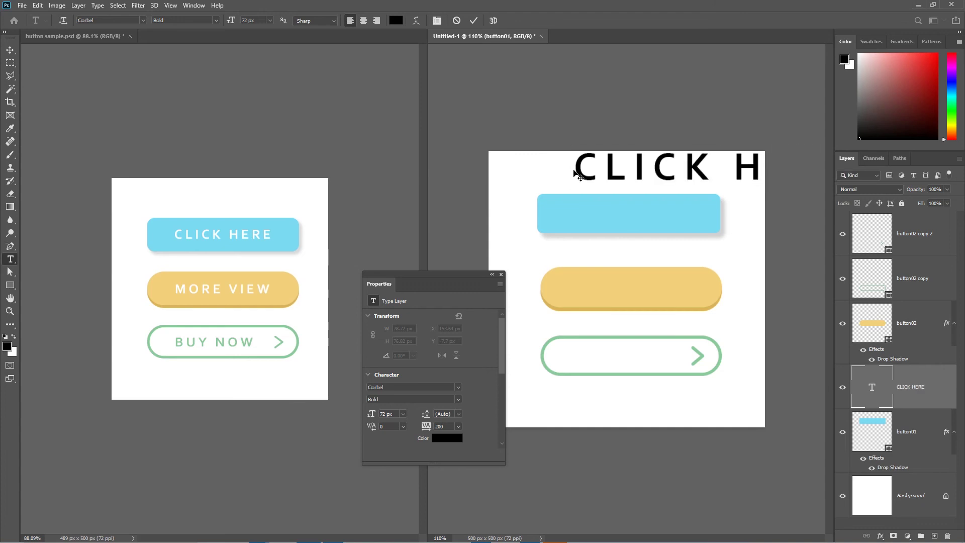
Scale the CLICK HERE text down to about 36 px and move it onto the blue button.
key("ctrl+t")
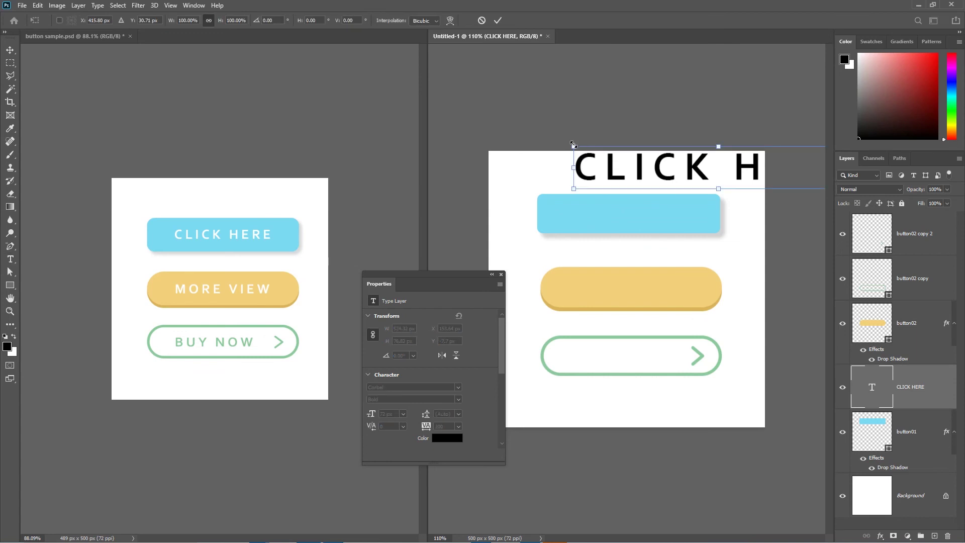
left_click_drag(573, 145, 571, 182)
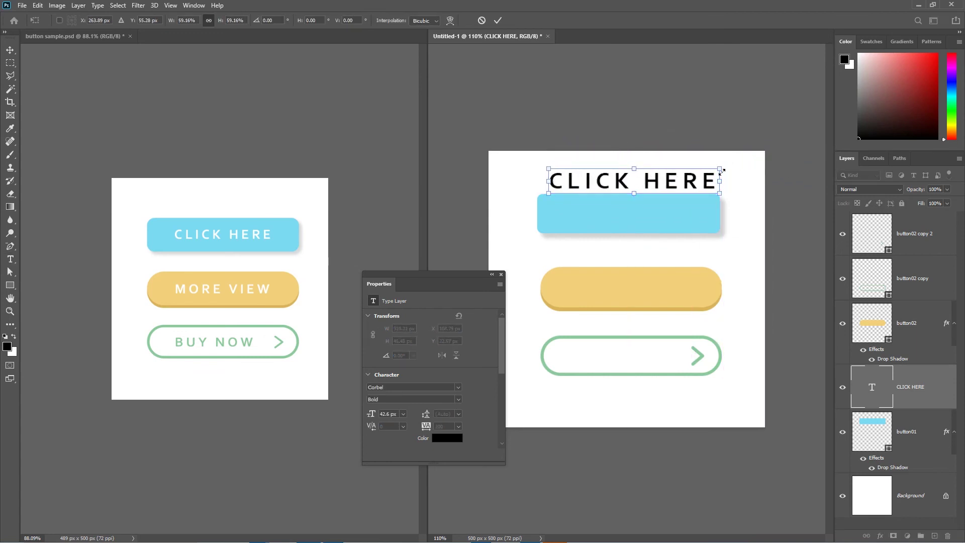
left_click_drag(722, 171, 693, 176)
key("Return")
key("t")
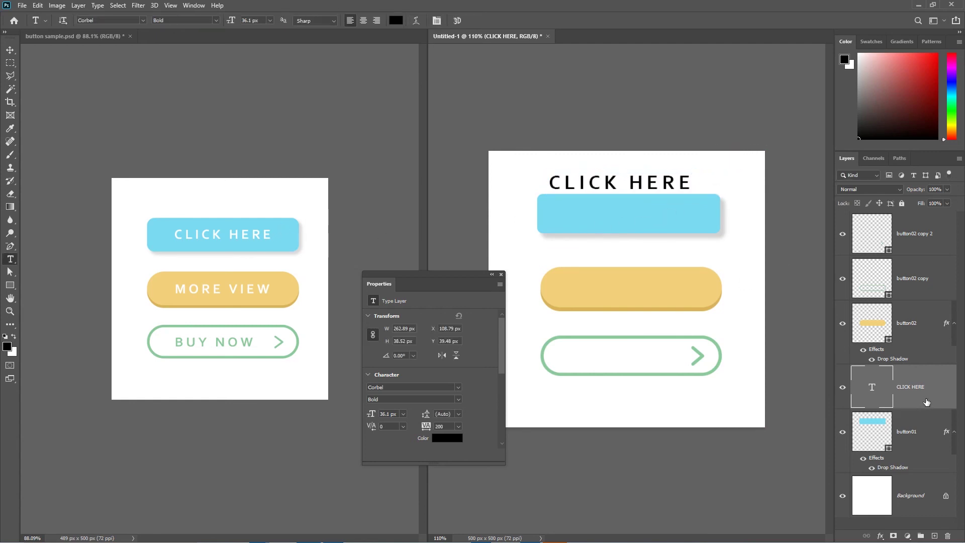
left_click(11, 51)
left_click_drag(570, 189, 579, 219)
Change the CLICK HERE text color to white (ffffff).
double_click(872, 387)
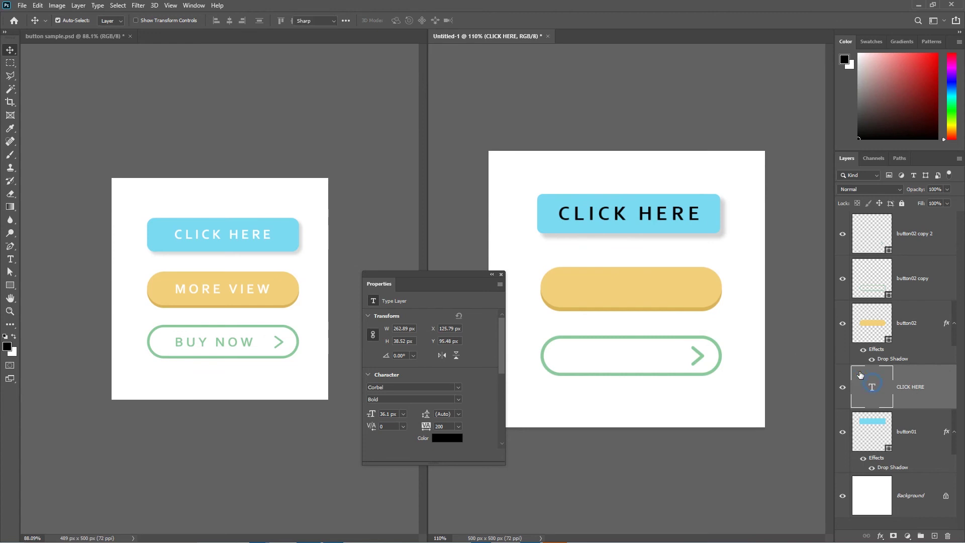
left_click(396, 20)
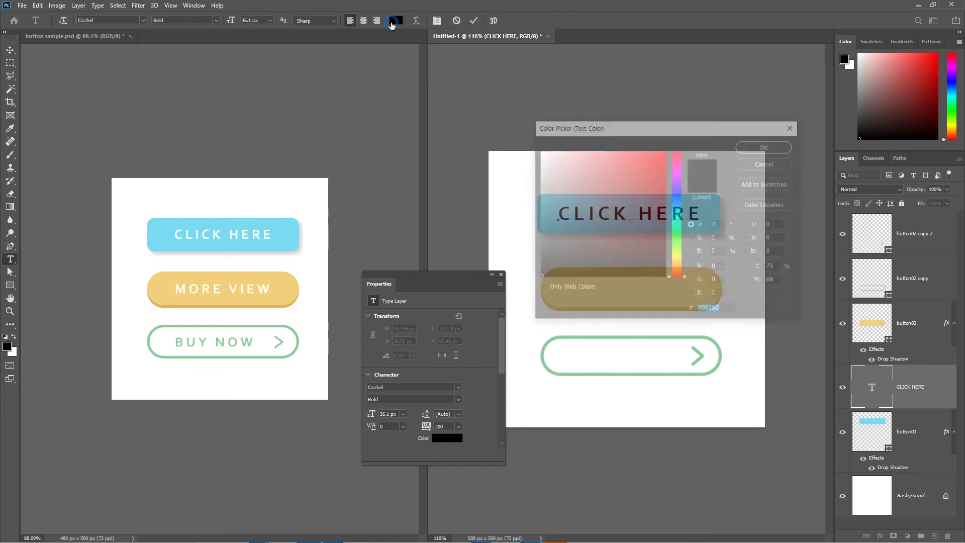
type("ffffff")
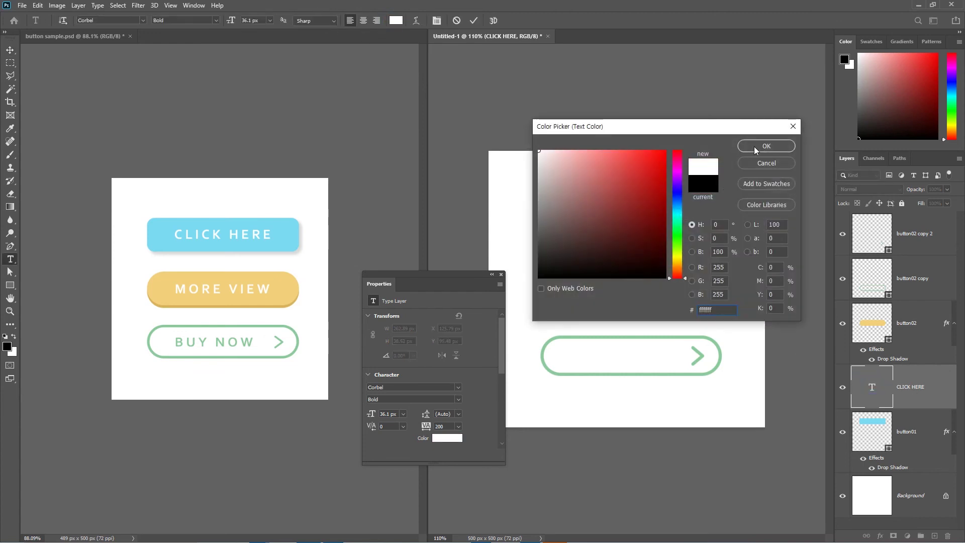
left_click(748, 144)
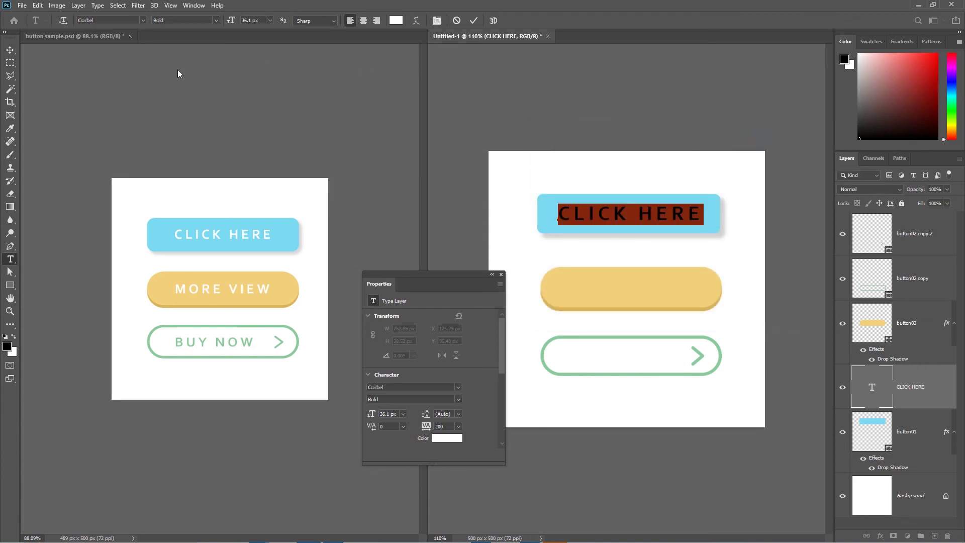
left_click(475, 20)
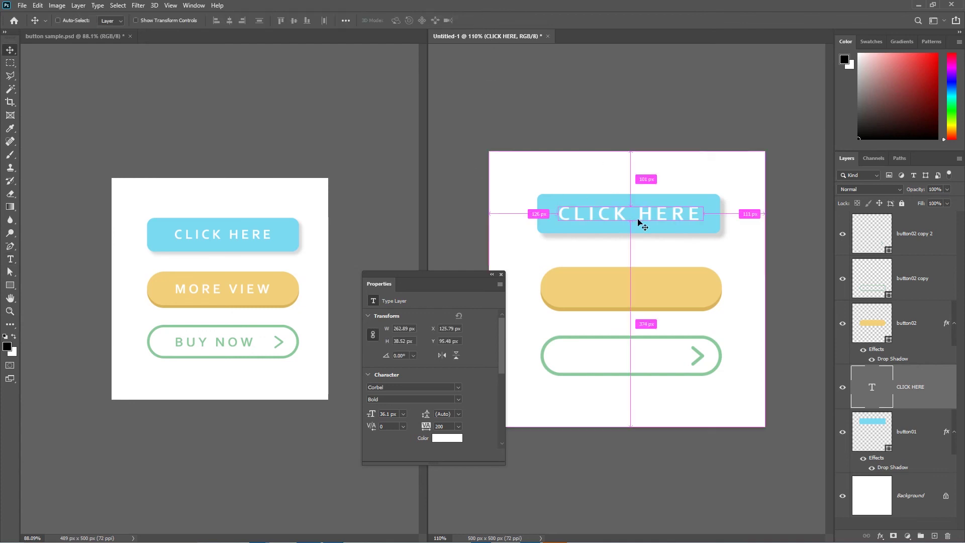
Scale the CLICK HERE text down around its center to about 29.6 px.
key("ctrl+t")
left_click_drag(704, 205, 651, 213)
key("Return")
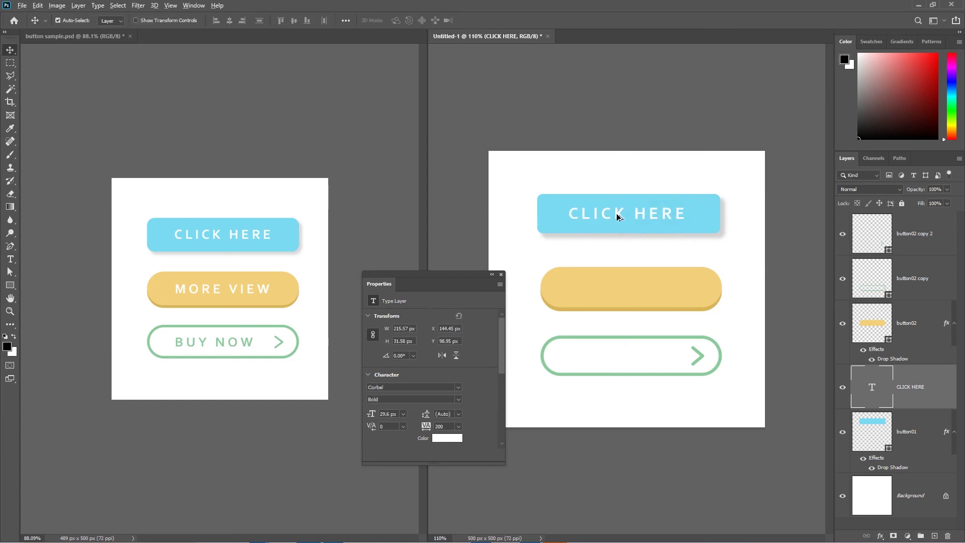
Duplicate the CLICK HERE text onto the yellow button, bring the copy to the top of the layer stack, and center it on the button.
left_click_drag(618, 216, 624, 289, "alt")
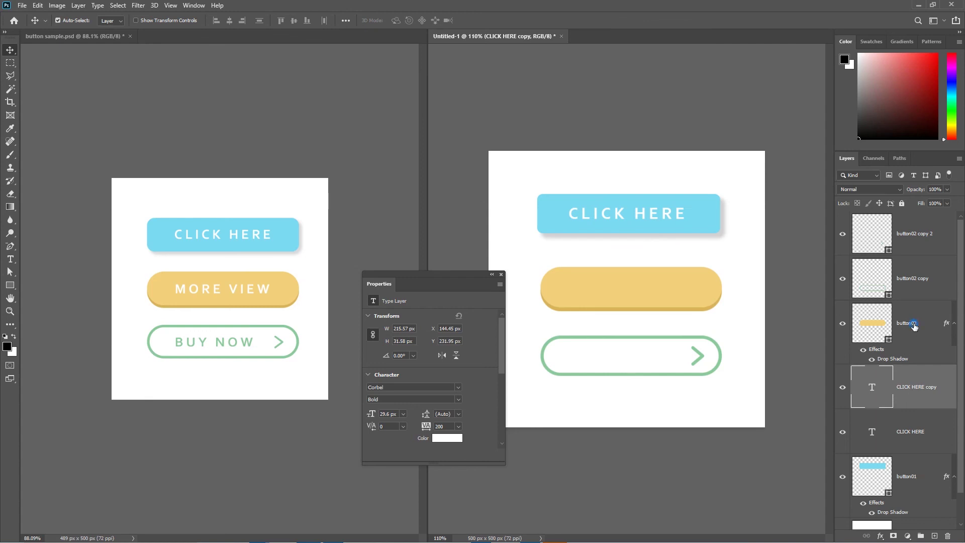
left_click(913, 329)
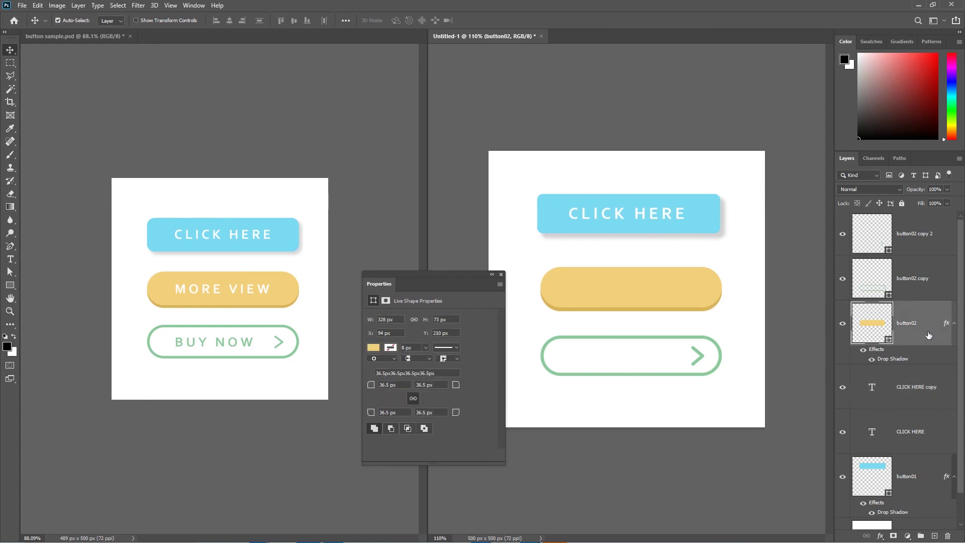
left_click(912, 396)
double_click(943, 395)
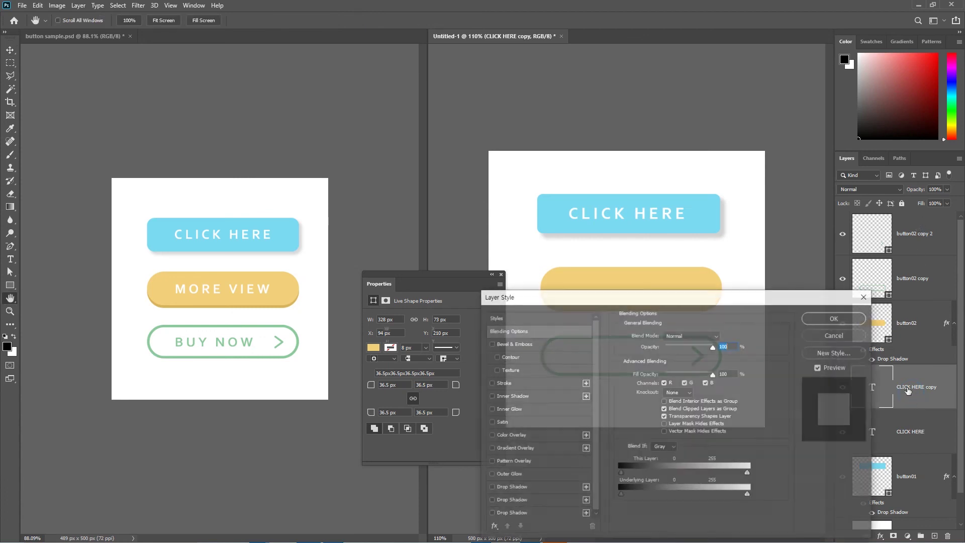
left_click(863, 336)
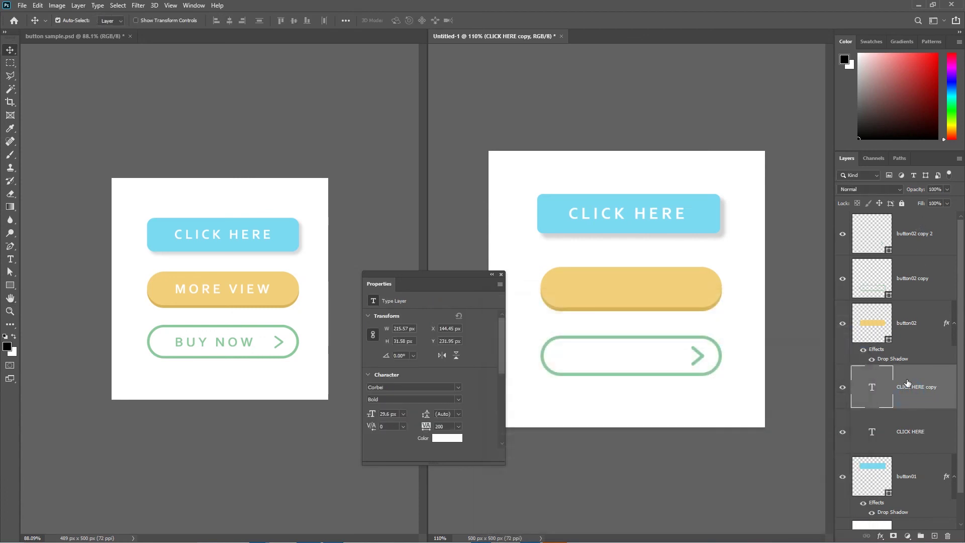
left_click_drag(919, 405, 922, 217)
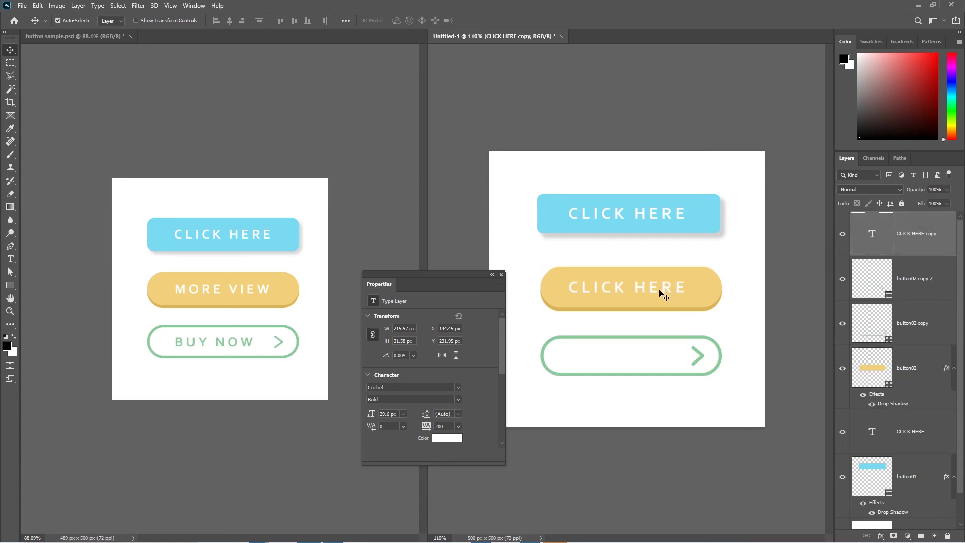
left_click_drag(641, 291, 685, 277)
Replace the copied text on the yellow button with "MORE VIEW".
key("t")
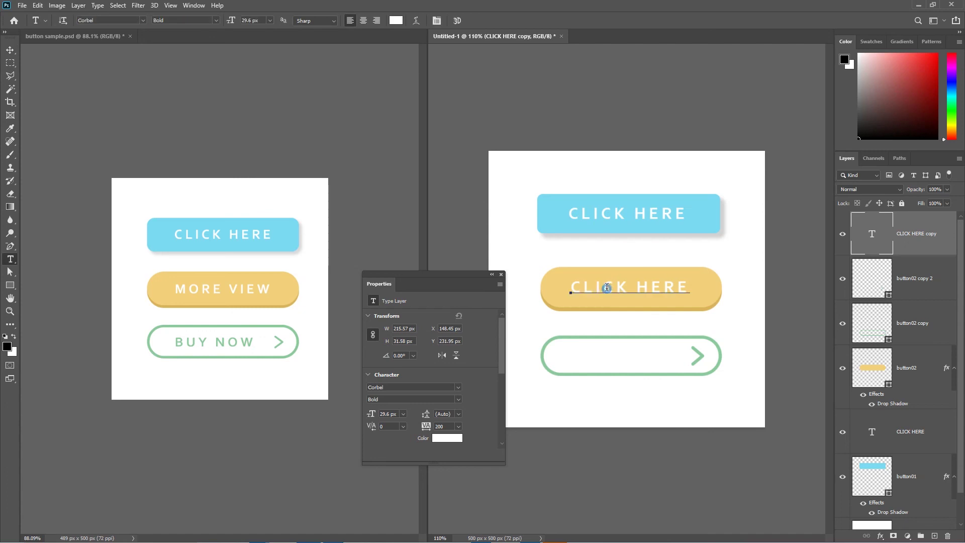
left_click(606, 287)
key("ctrl+a")
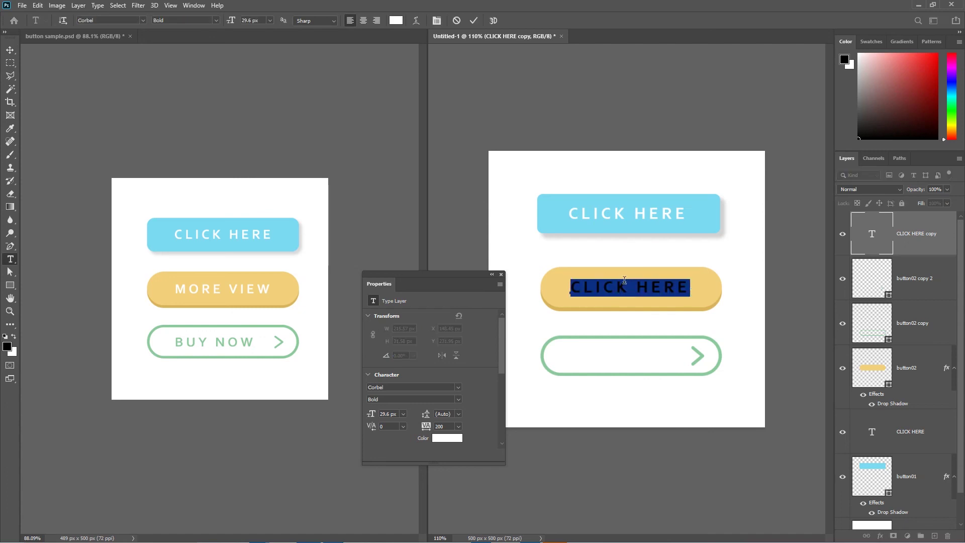
type("MORE")
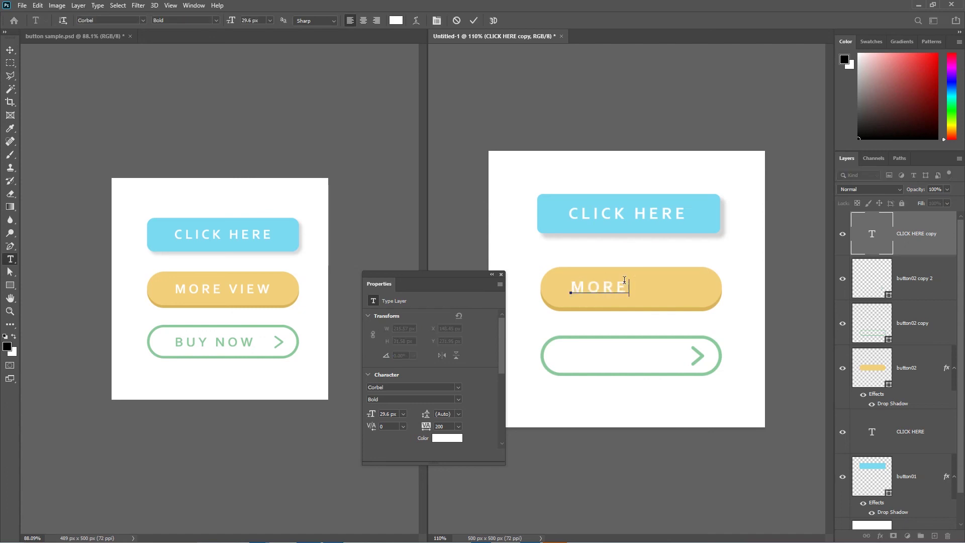
type(" VIEW")
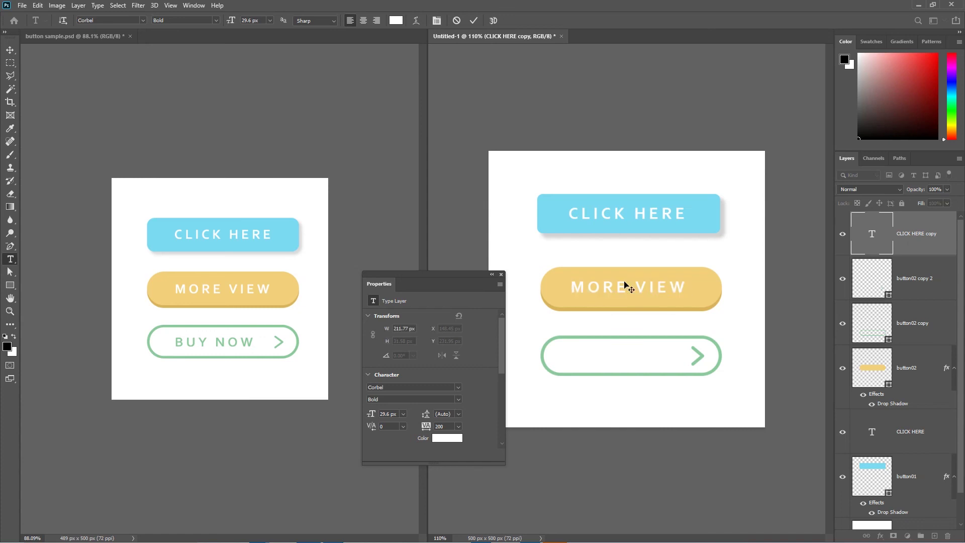
key("ctrl+Return")
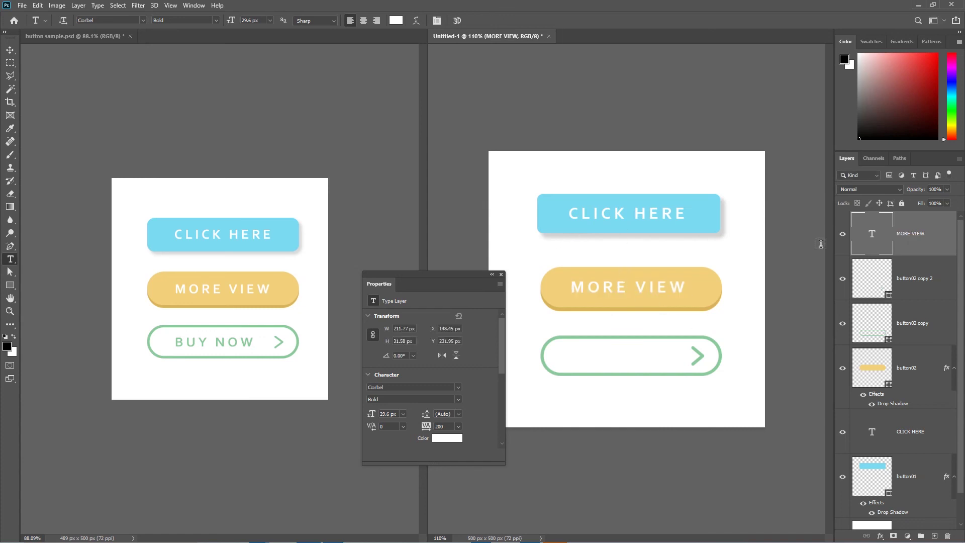
left_click(10, 50)
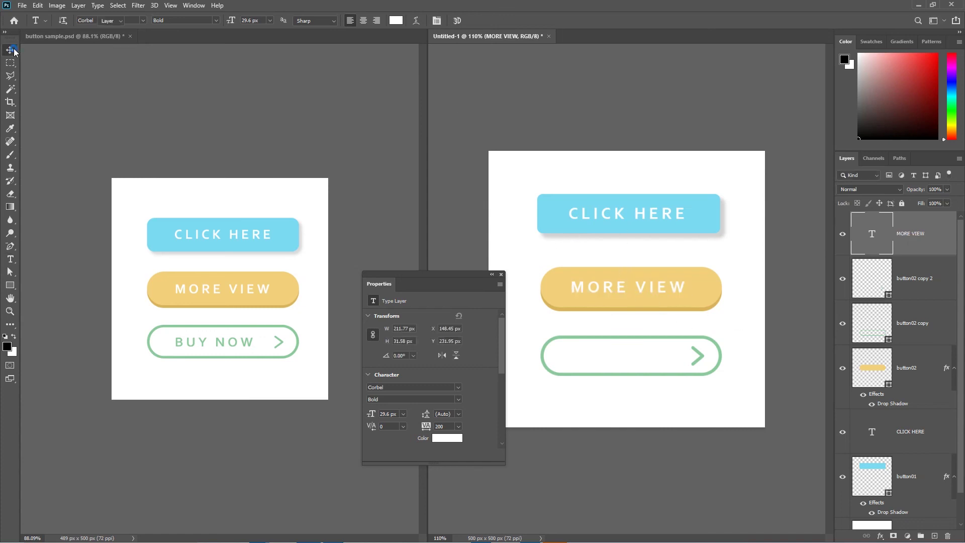
Duplicate the MORE VIEW text onto the green outlined button and recolor the copy with the arrow's green (93cda3).
left_click_drag(620, 286, 622, 358)
double_click(873, 234)
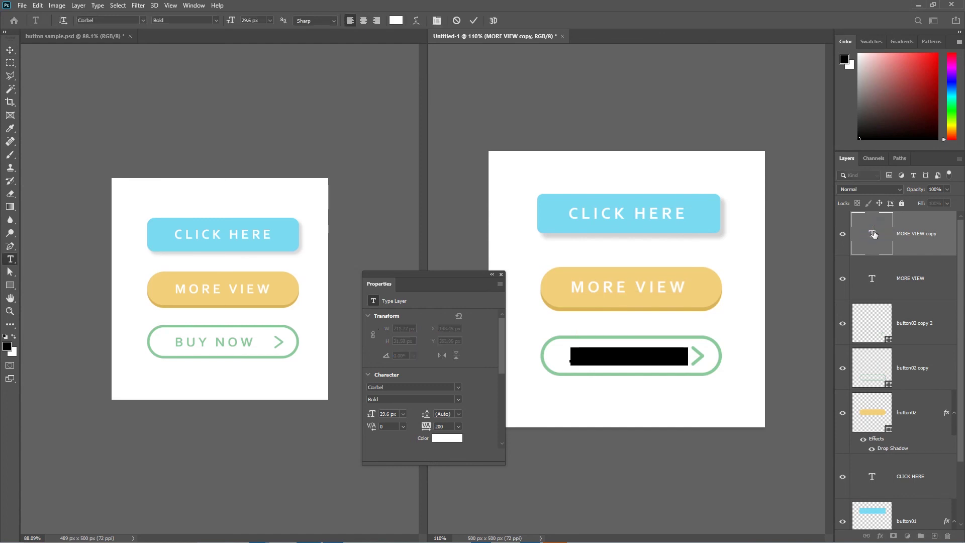
left_click(396, 21)
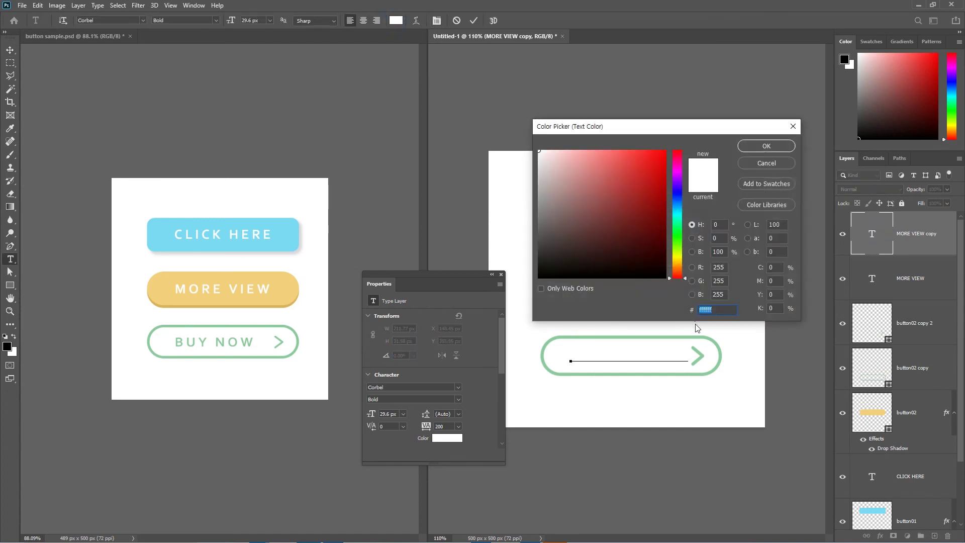
left_click(699, 353)
left_click(700, 353)
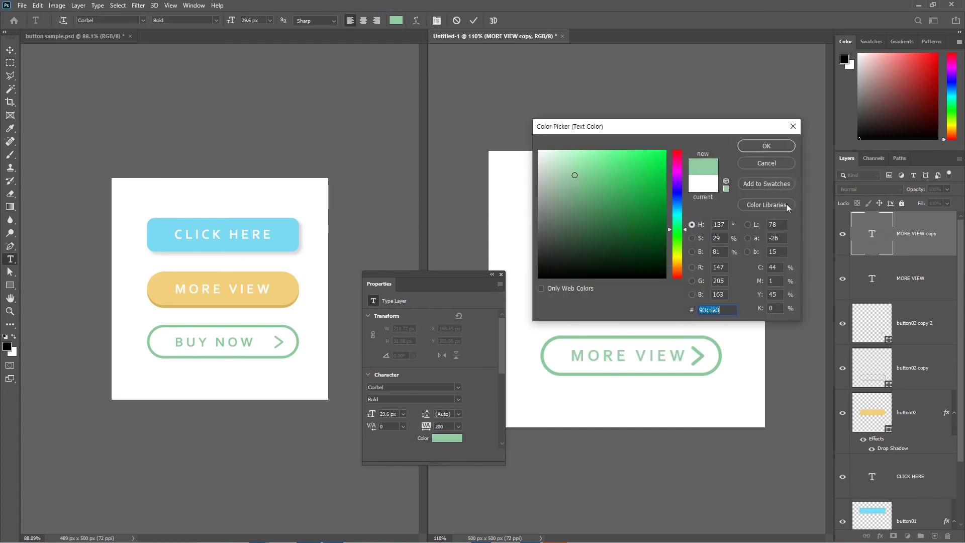
left_click(760, 146)
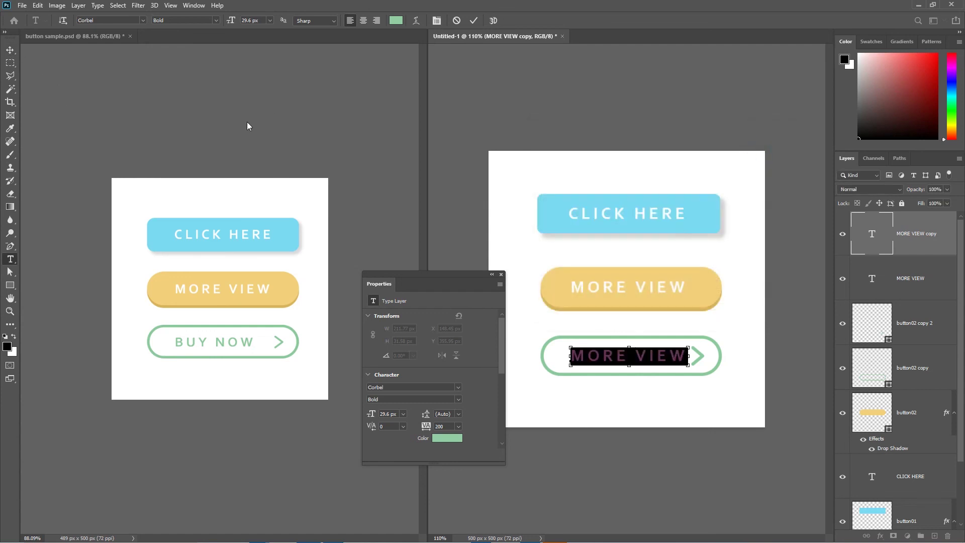
key("ctrl+Return")
key("v")
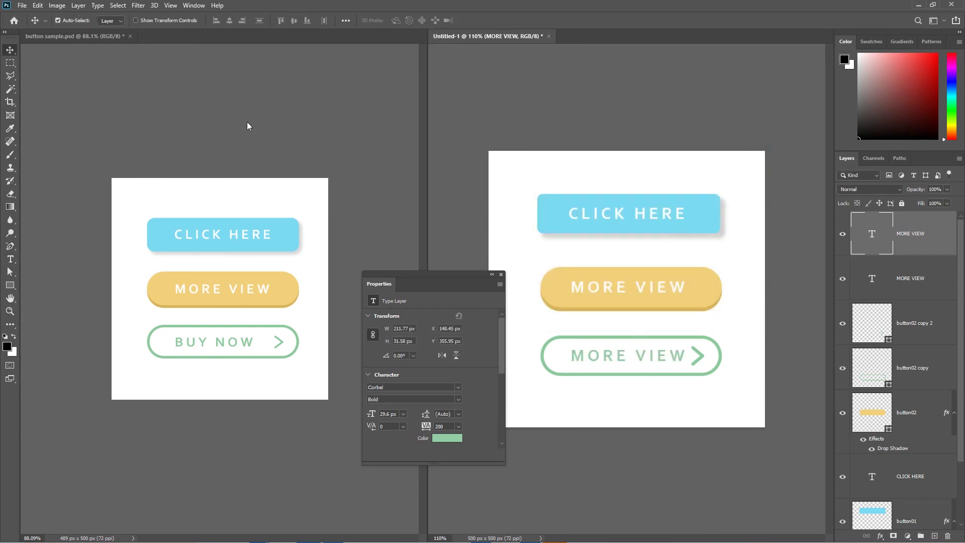
Replace the copied text on the green outlined button with "BUY NOW".
key("t")
left_click(617, 356)
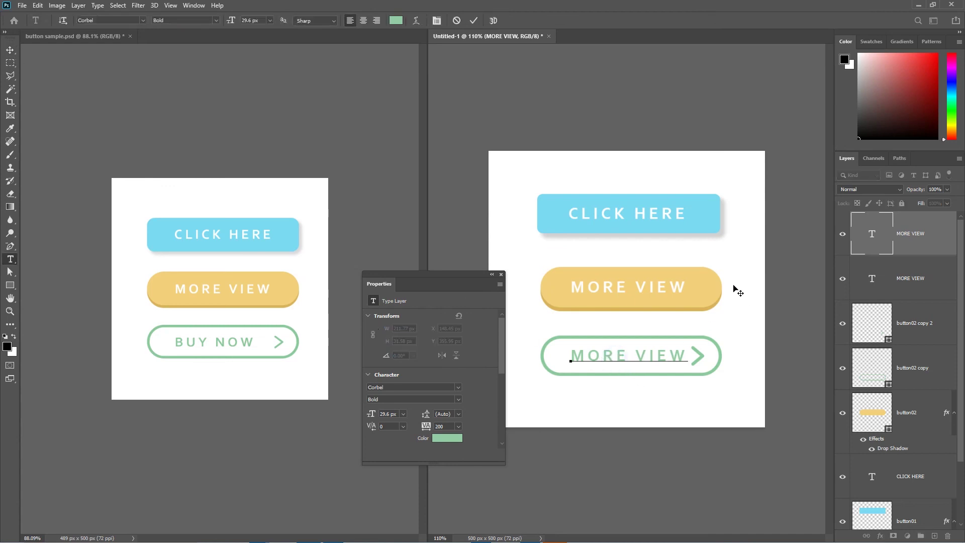
double_click(875, 240)
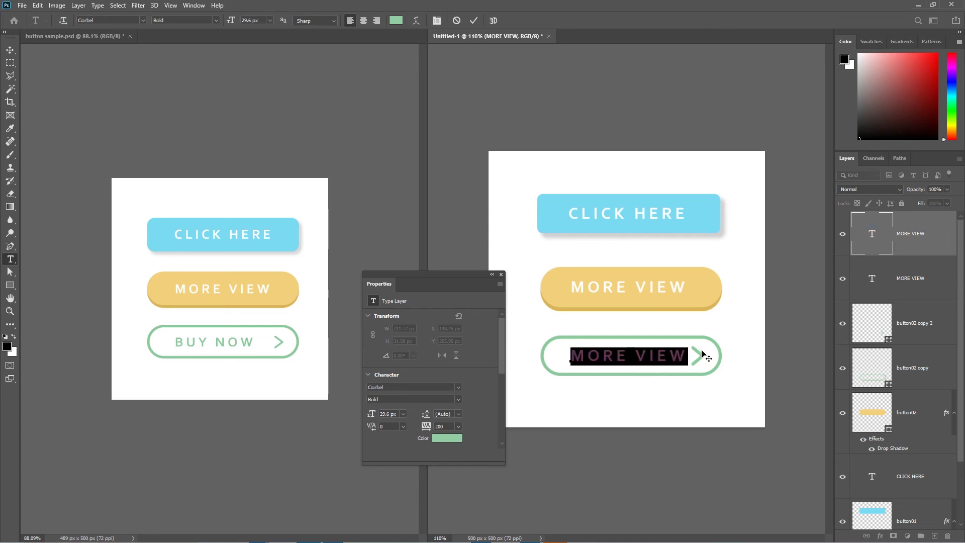
type("BUY ")
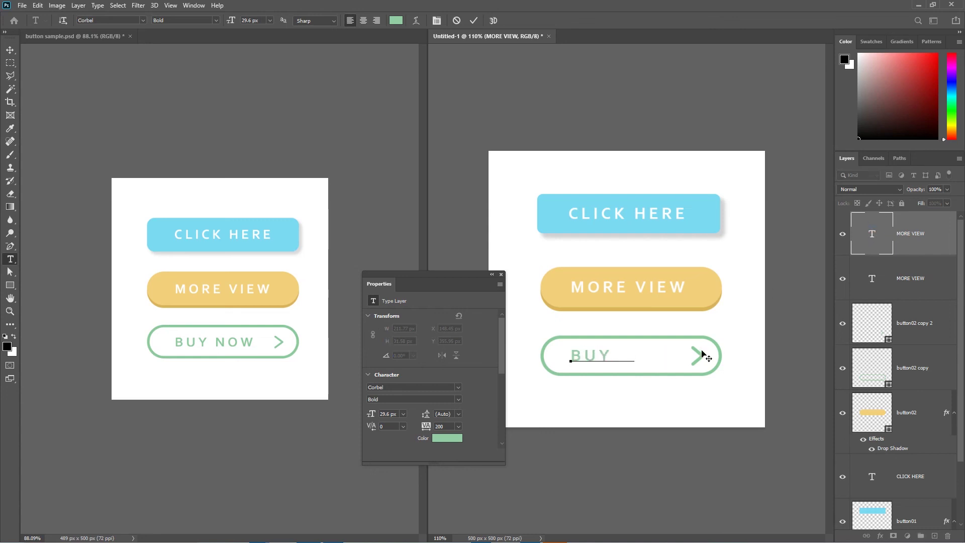
type("NOW")
key("ctrl+Return")
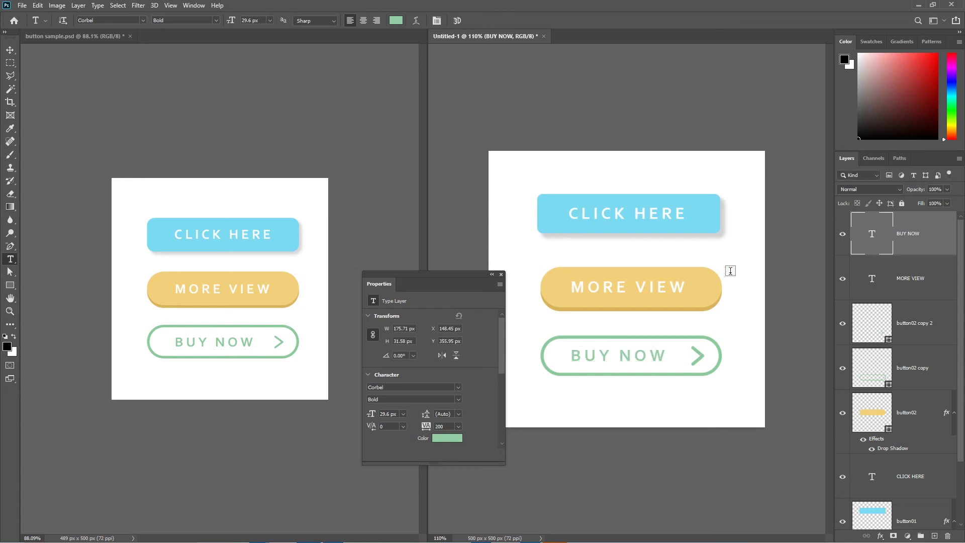
Shift the BUY NOW text about 6 px to the right inside its button, and close the floating layer properties.
left_click(10, 50)
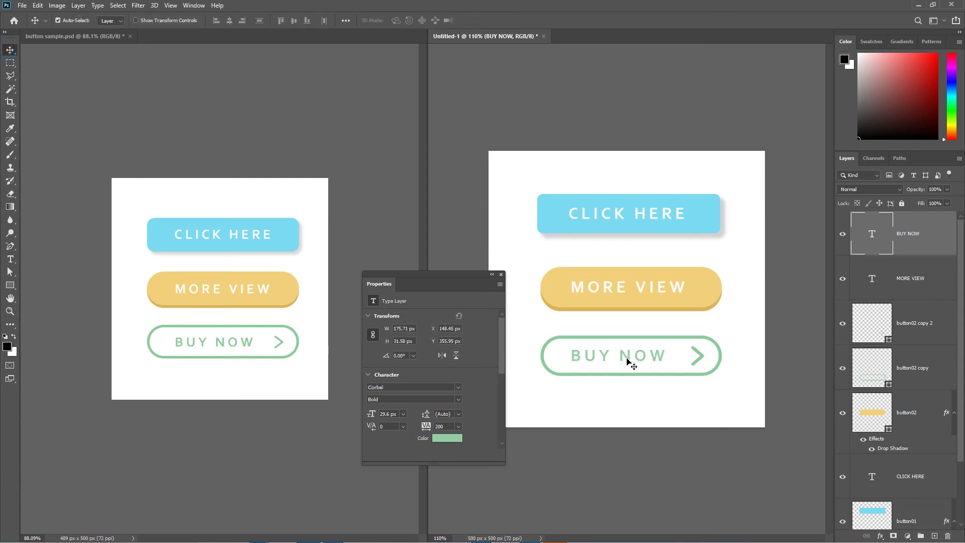
left_click_drag(628, 360, 631, 361)
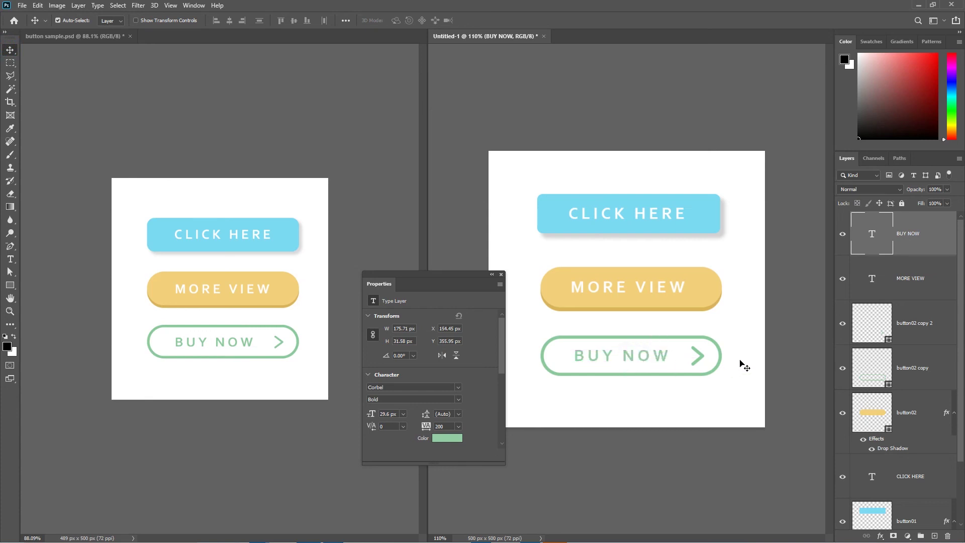
left_click_drag(472, 273, 604, 402)
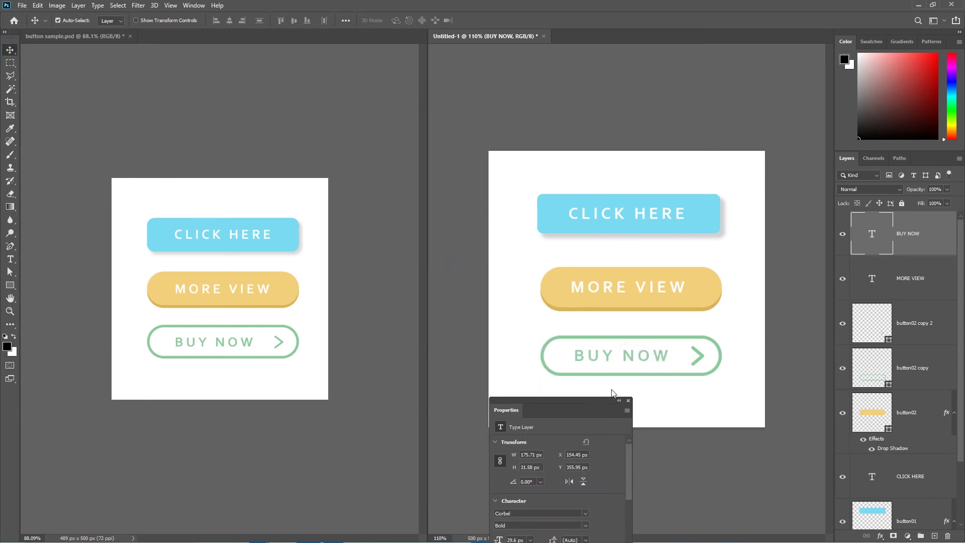
left_click(629, 395)
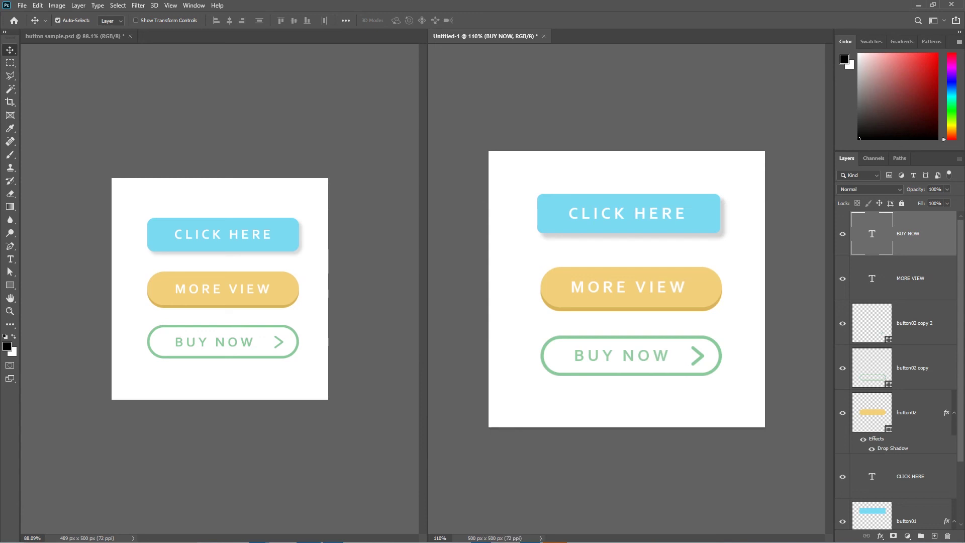